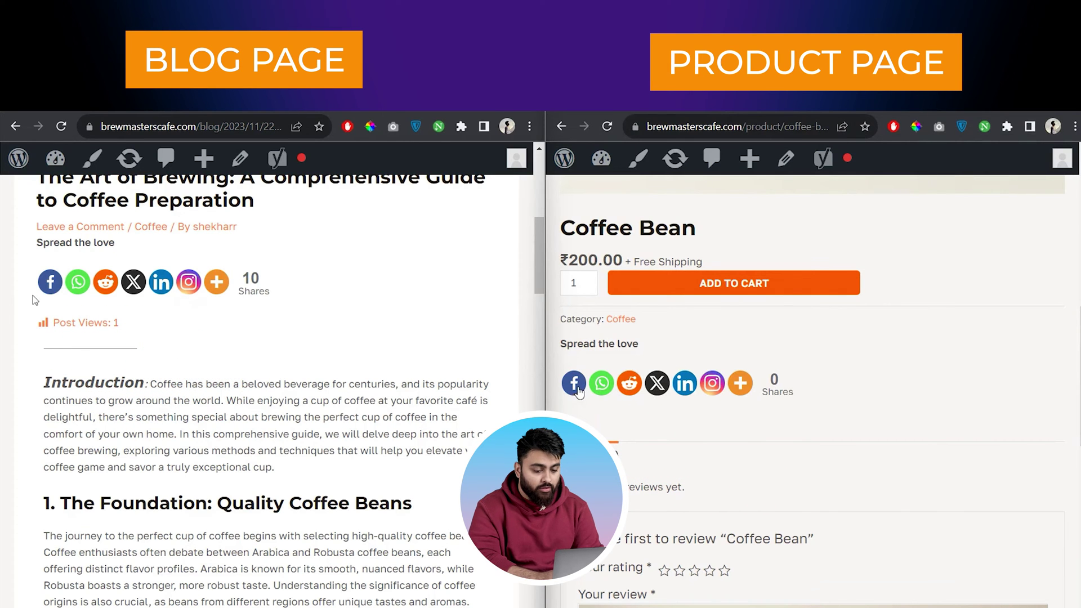
Step: Open Facebook sharing for the coffee brewing blog post and the Coffee Bean product page
{"action": "left_click", "coordinate": [50, 281]}
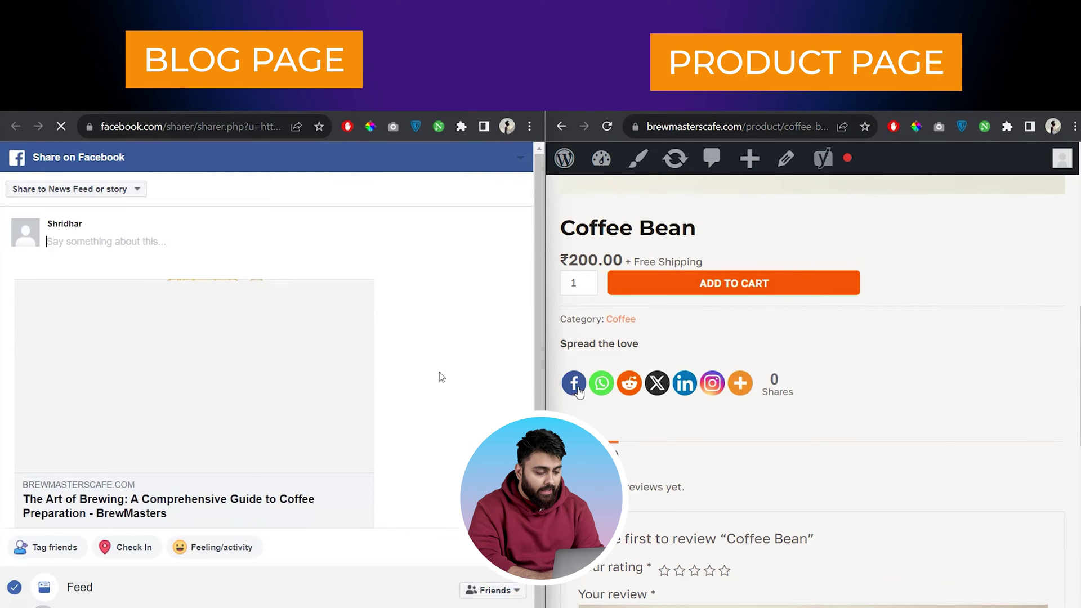
{"action": "left_click", "coordinate": [575, 384]}
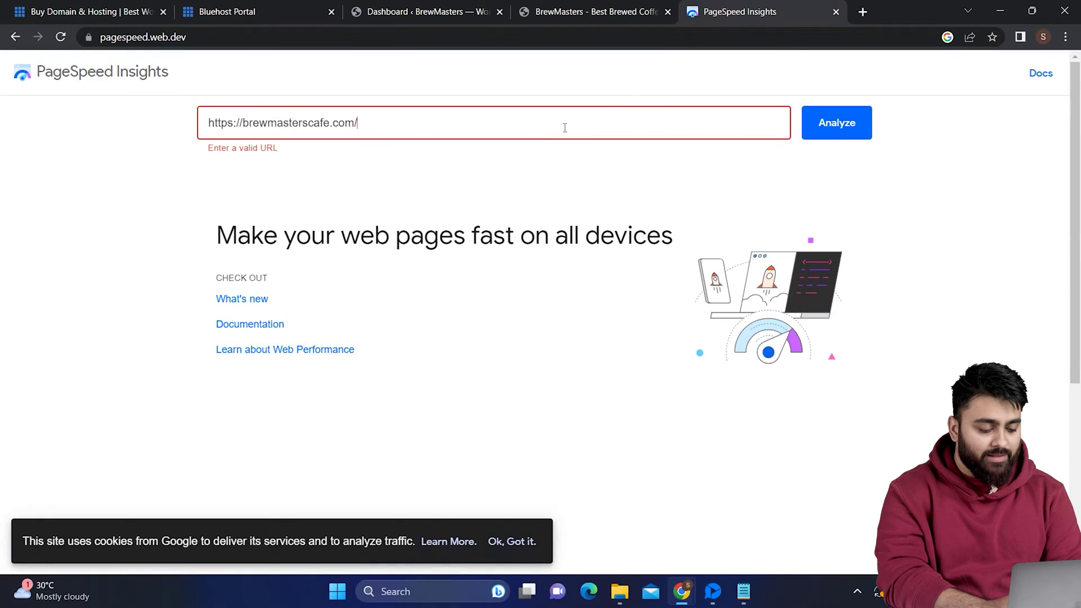
Step: Run PageSpeed Insights on brewmasterscafe.com, getting a mobile performance score of 45
{"action": "left_click", "coordinate": [860, 130]}
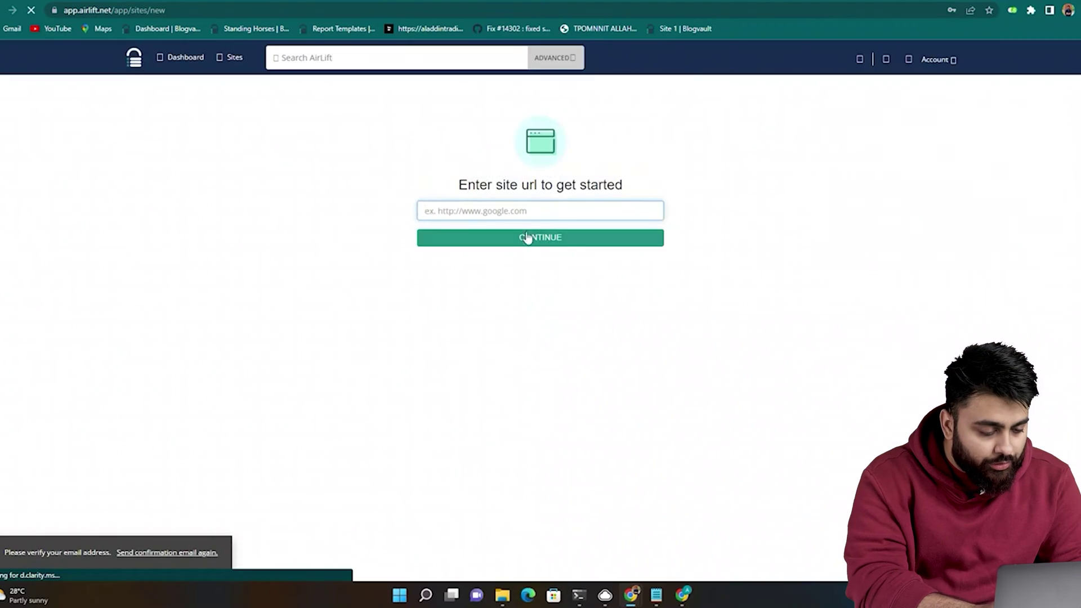
{"action": "left_click", "coordinate": [498, 209]}
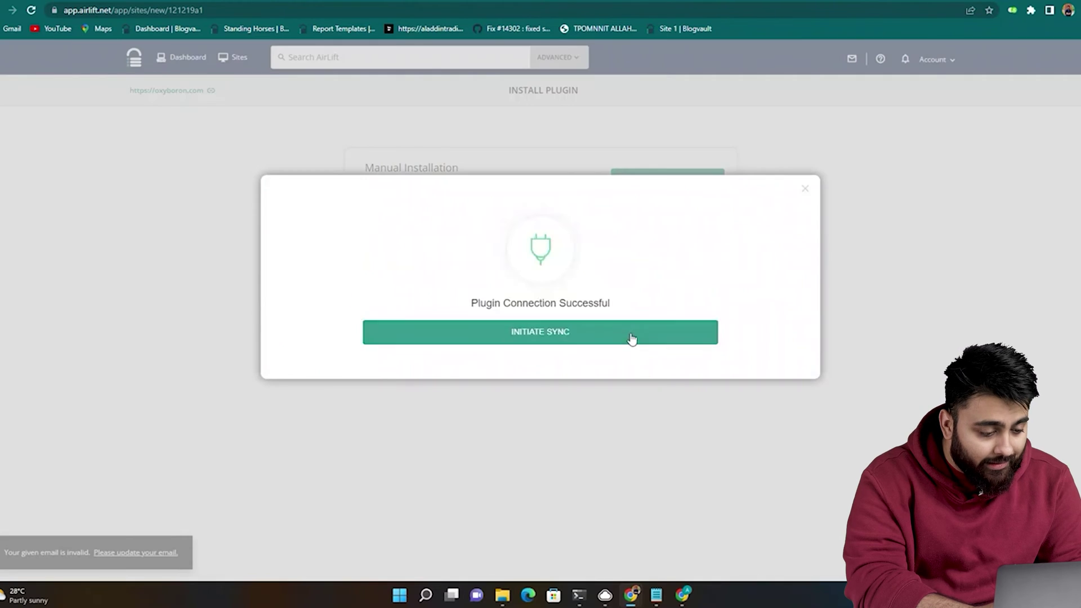
{"action": "left_click", "coordinate": [633, 333]}
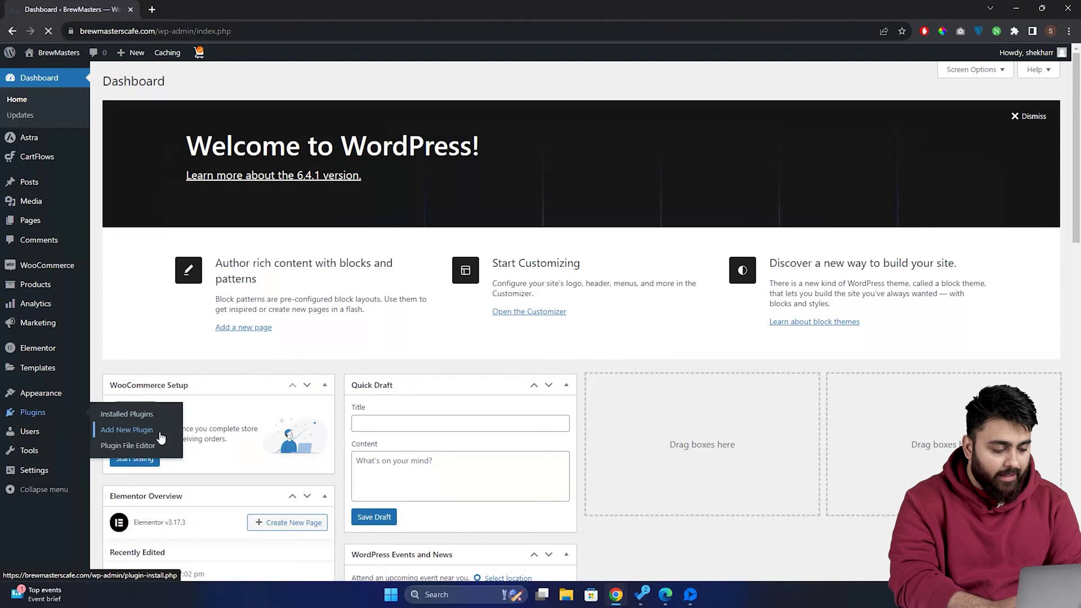
Step: Search plugins for 'social share', then install and activate Sassy Social Share
{"action": "left_click", "coordinate": [915, 114]}
{"action": "type", "text": "social s"}
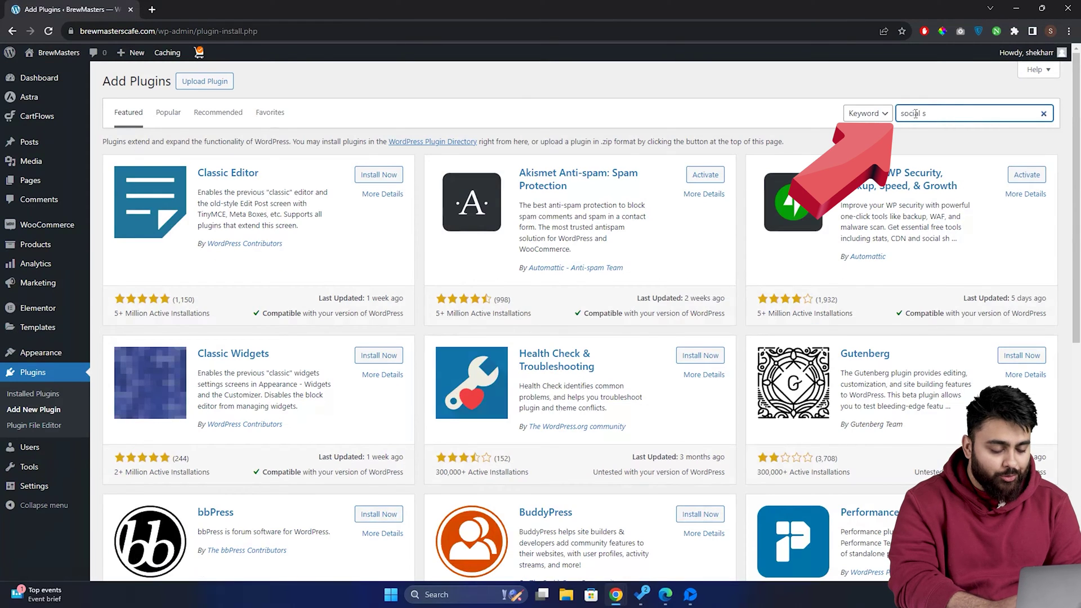
{"action": "type", "text": "hare"}
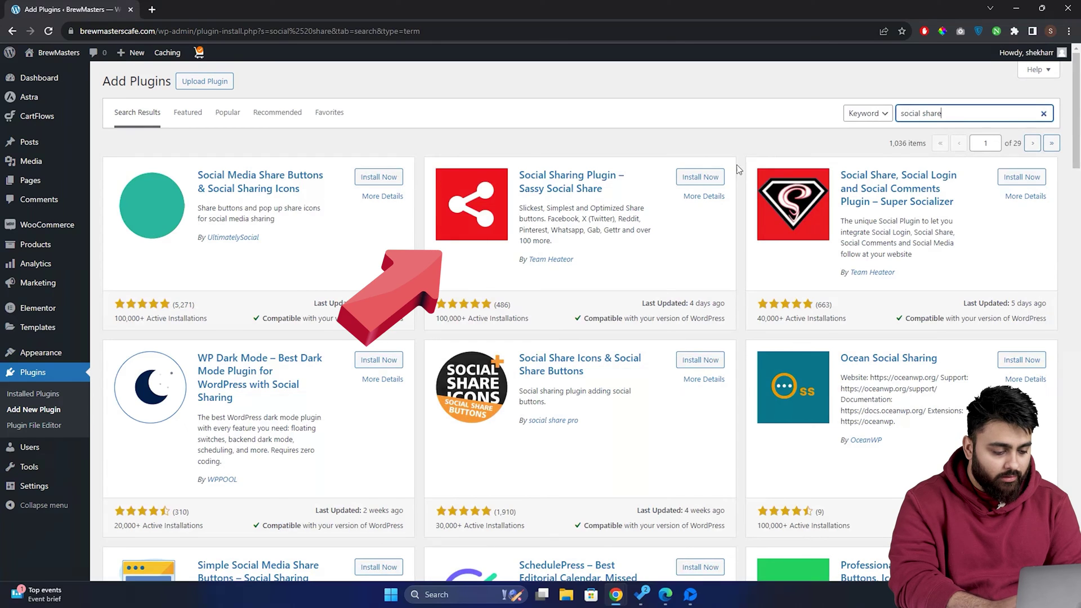
{"action": "left_click", "coordinate": [700, 177]}
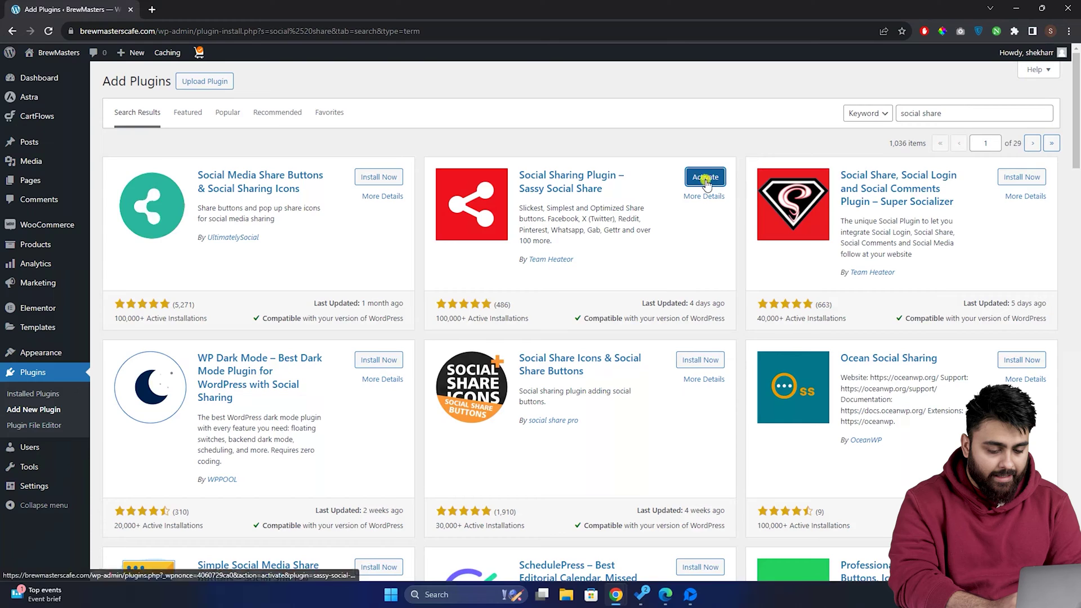
{"action": "left_click", "coordinate": [701, 177]}
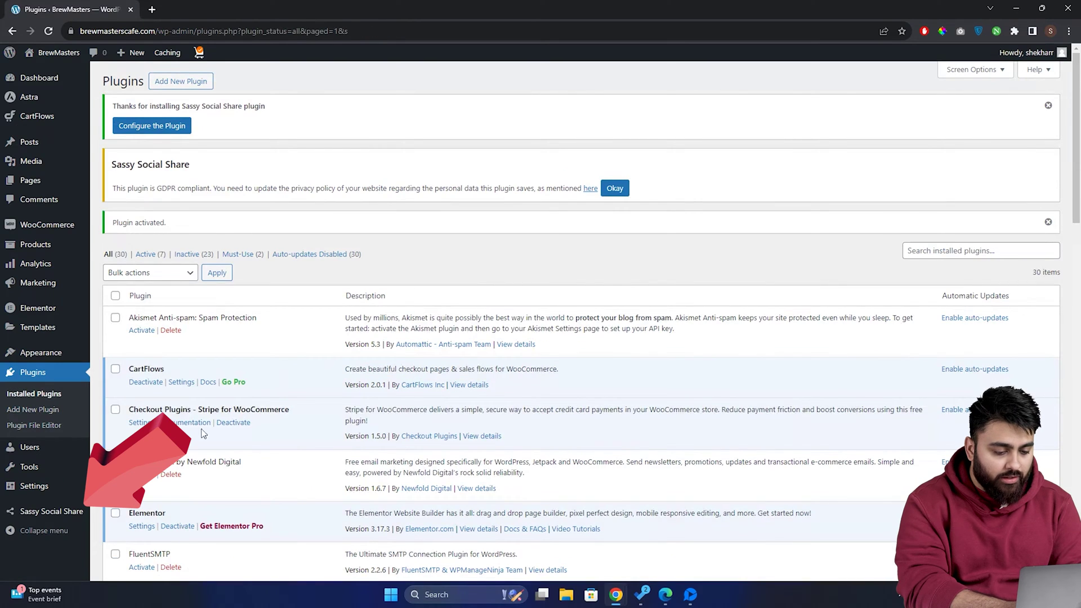
{"action": "mouse_move", "coordinate": [51, 513]}
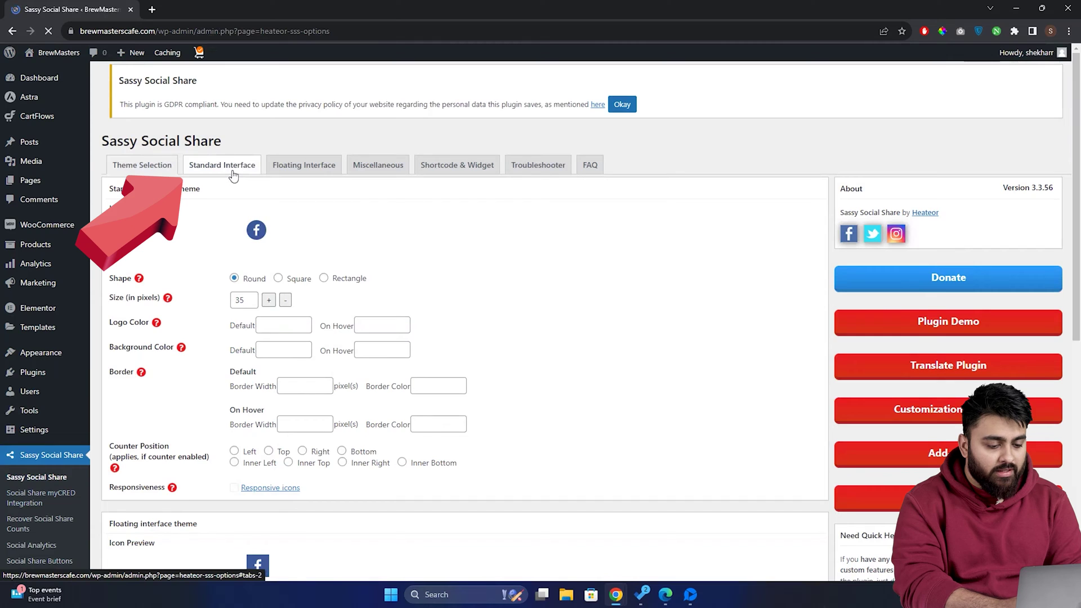
Step: On the Standard Interface tab, remove Mastodon and Twitter and move WhatsApp second after Facebook
{"action": "left_click", "coordinate": [233, 172]}
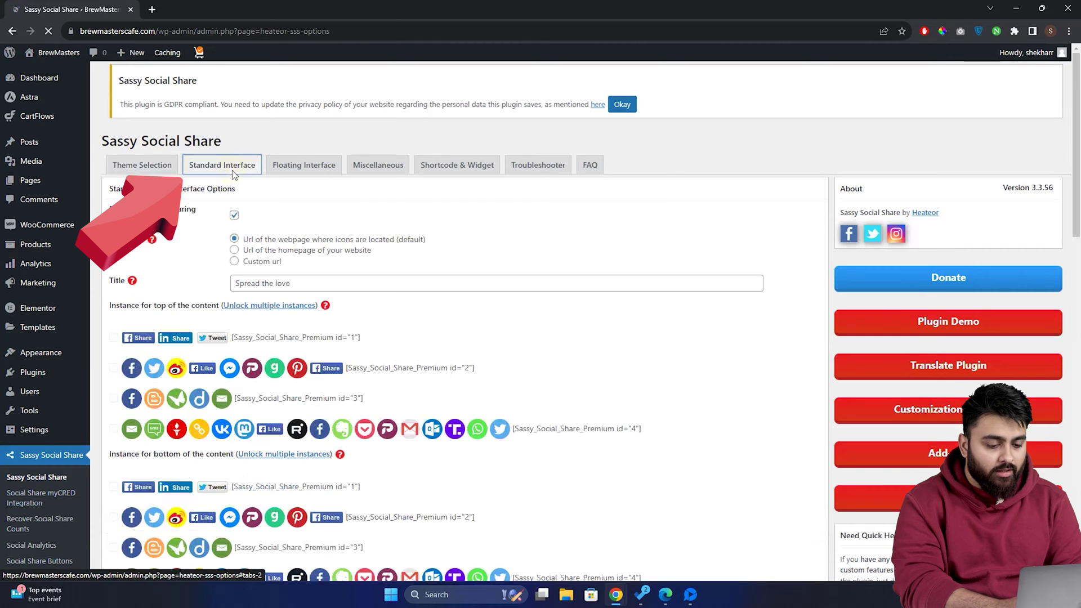
{"action": "scroll", "coordinate": [234, 175], "scroll_direction": "down", "scroll_amount": 5}
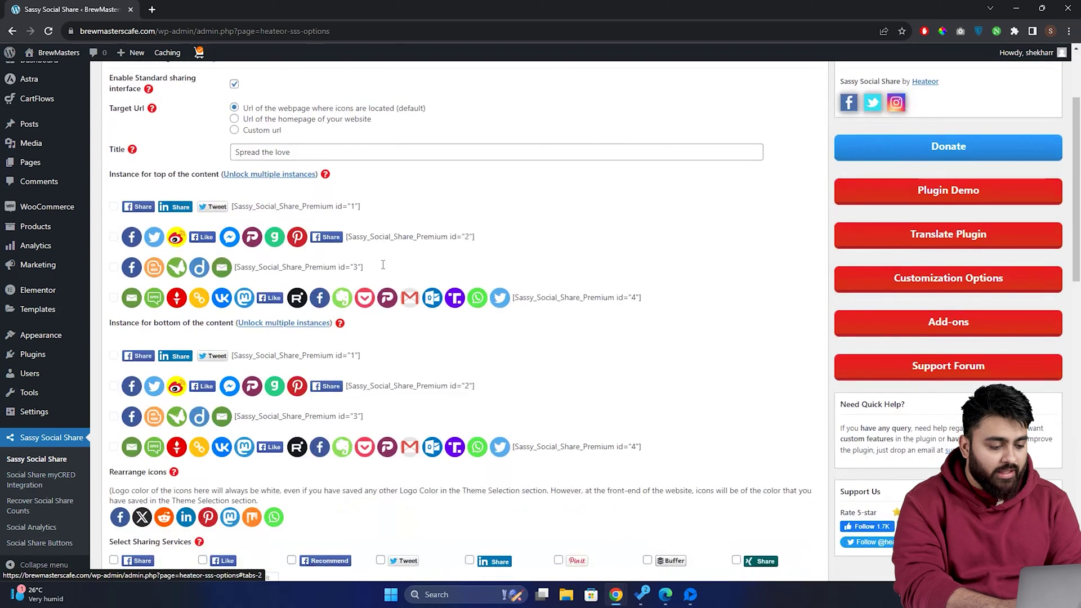
{"action": "scroll", "coordinate": [383, 265], "scroll_direction": "down", "scroll_amount": 2}
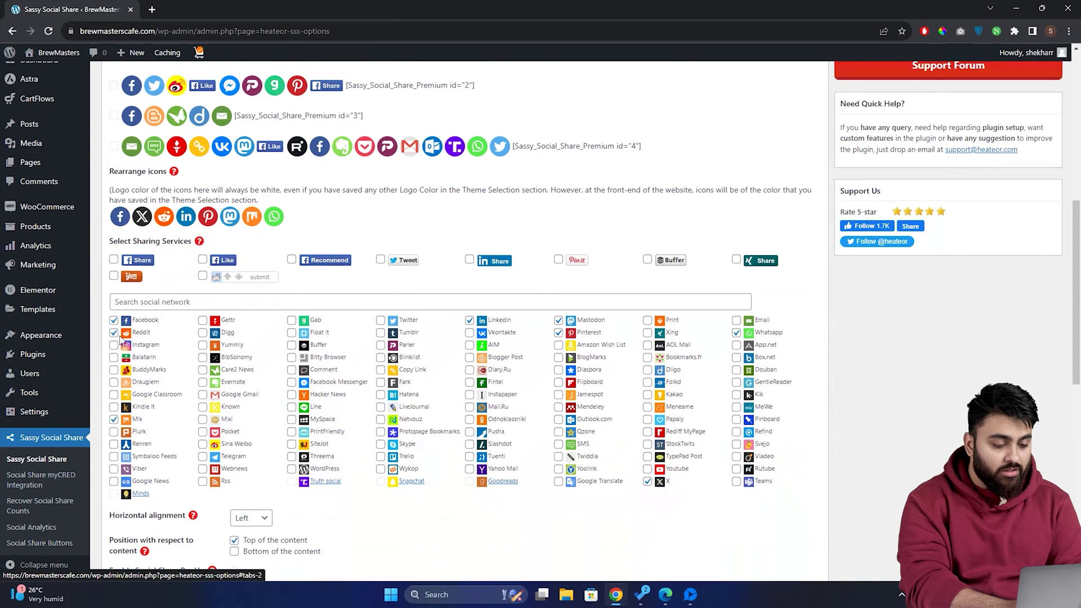
{"action": "left_click", "coordinate": [558, 320]}
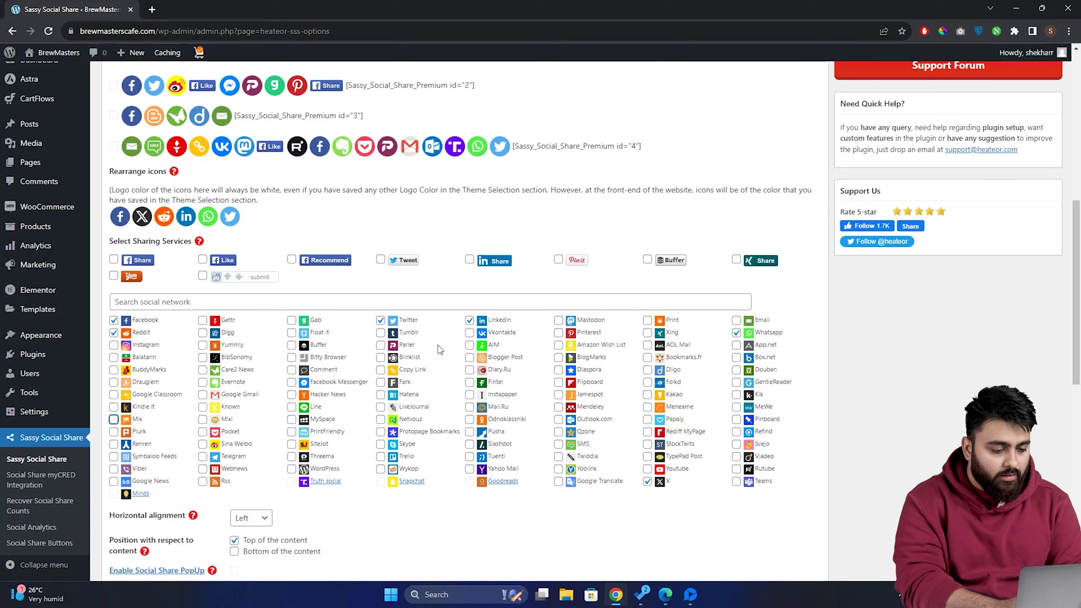
{"action": "left_click", "coordinate": [380, 320]}
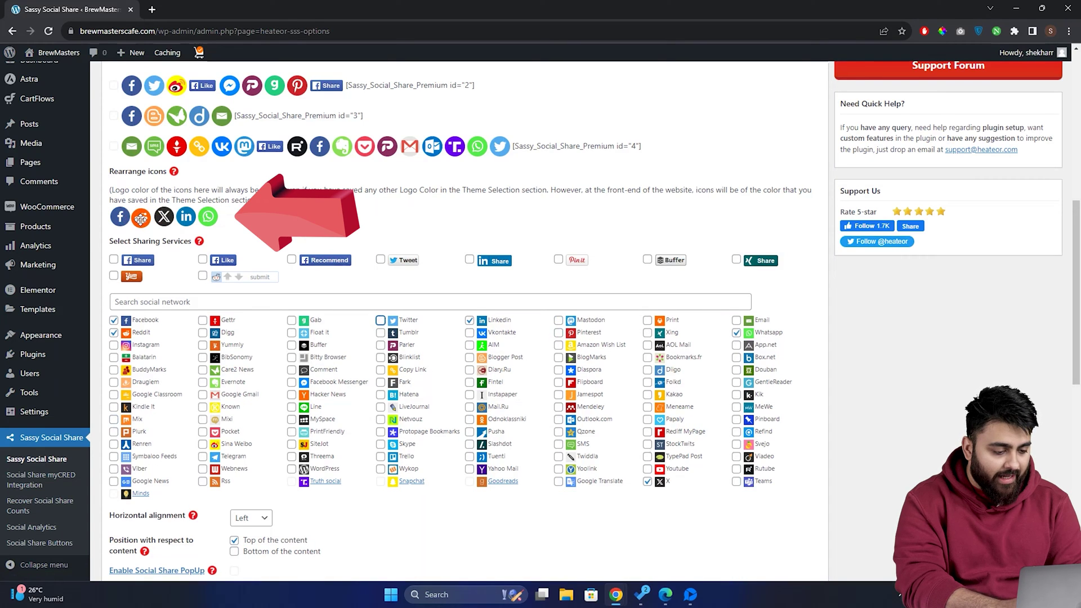
{"action": "left_click_drag", "start_coordinate": [208, 216], "coordinate": [144, 217]}
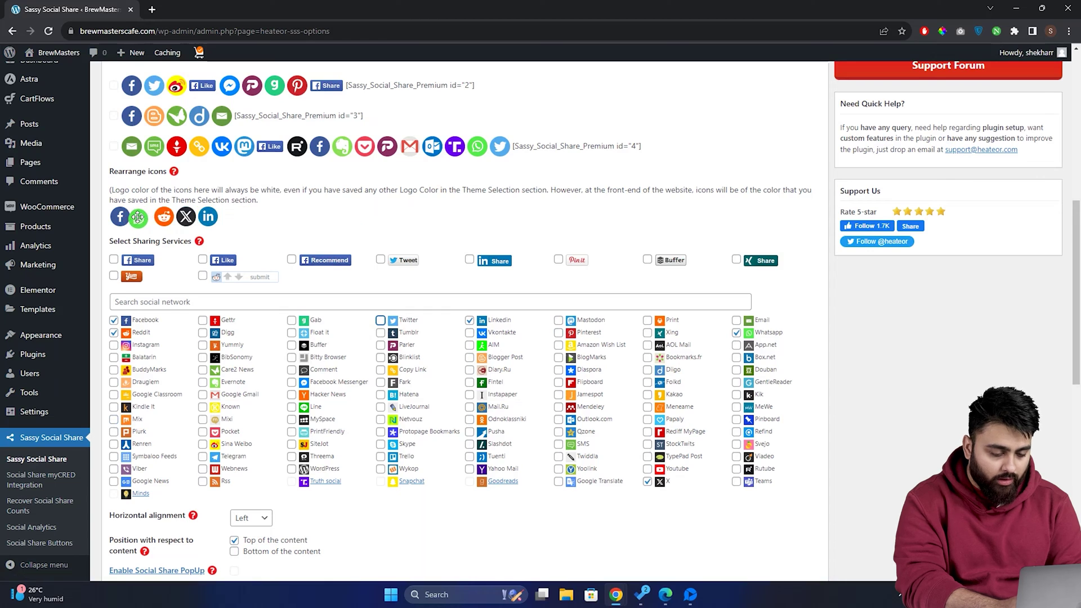
{"action": "scroll", "coordinate": [271, 250], "scroll_direction": "down", "scroll_amount": 2}
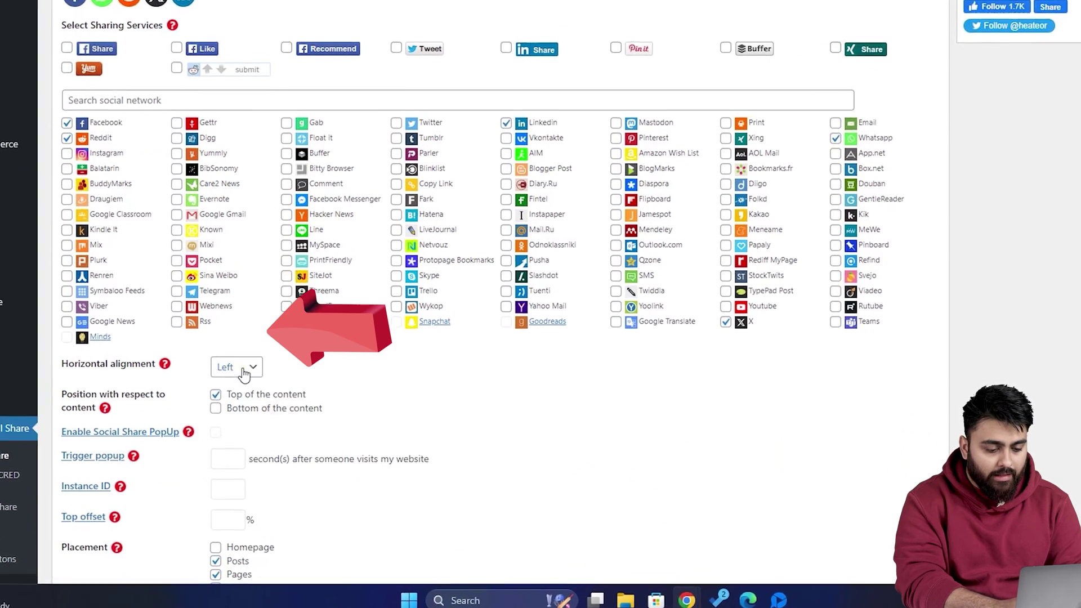
Step: Keep Left alignment, add Bottom of the content, and keep Posts and Pages placement checked
{"action": "left_click", "coordinate": [251, 407]}
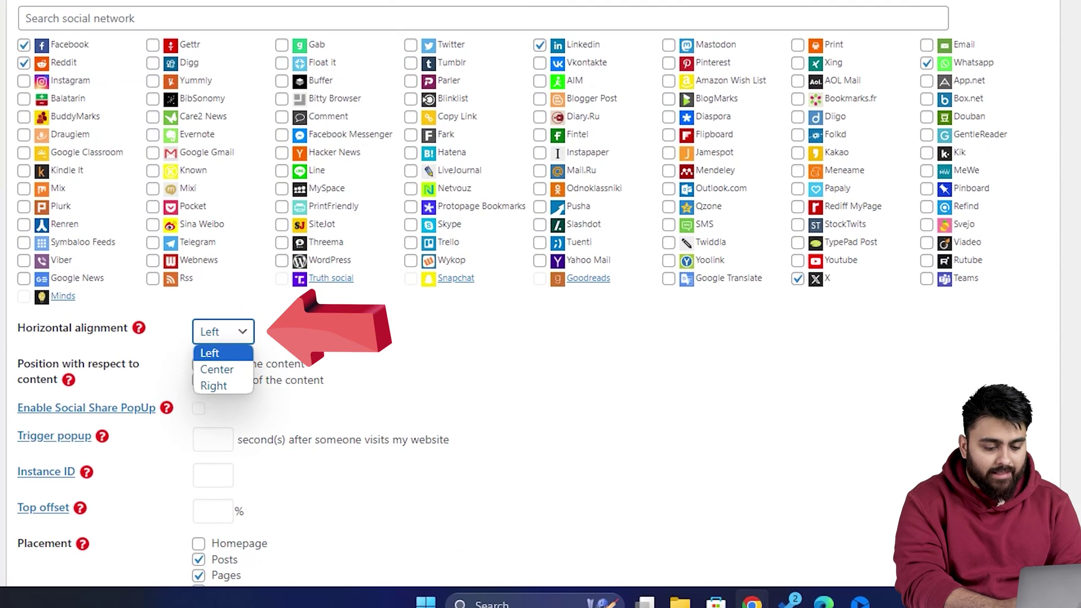
{"action": "left_click", "coordinate": [233, 354]}
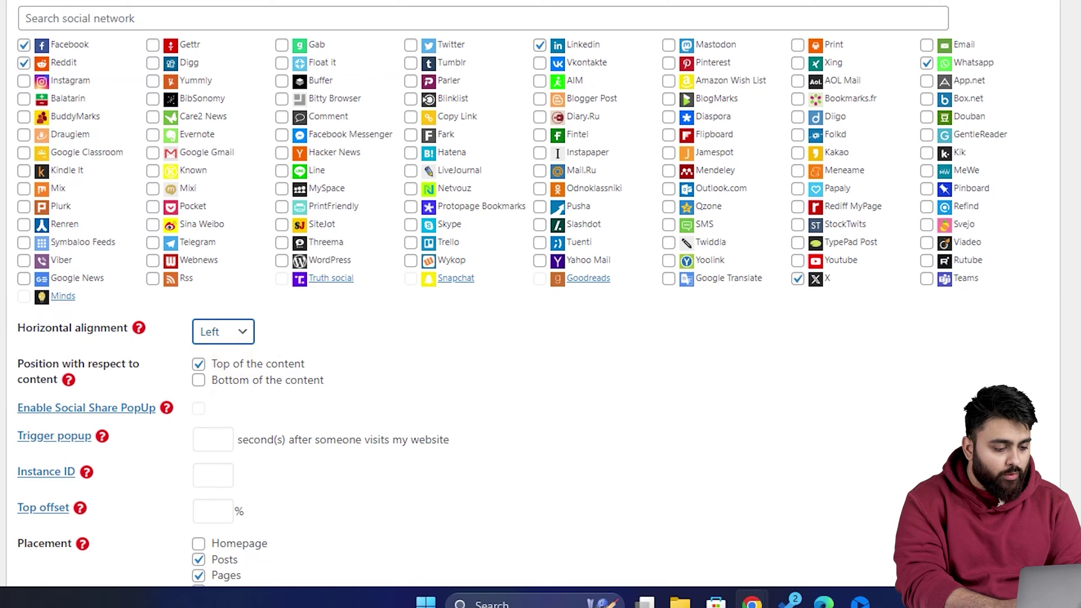
{"action": "left_click", "coordinate": [230, 385]}
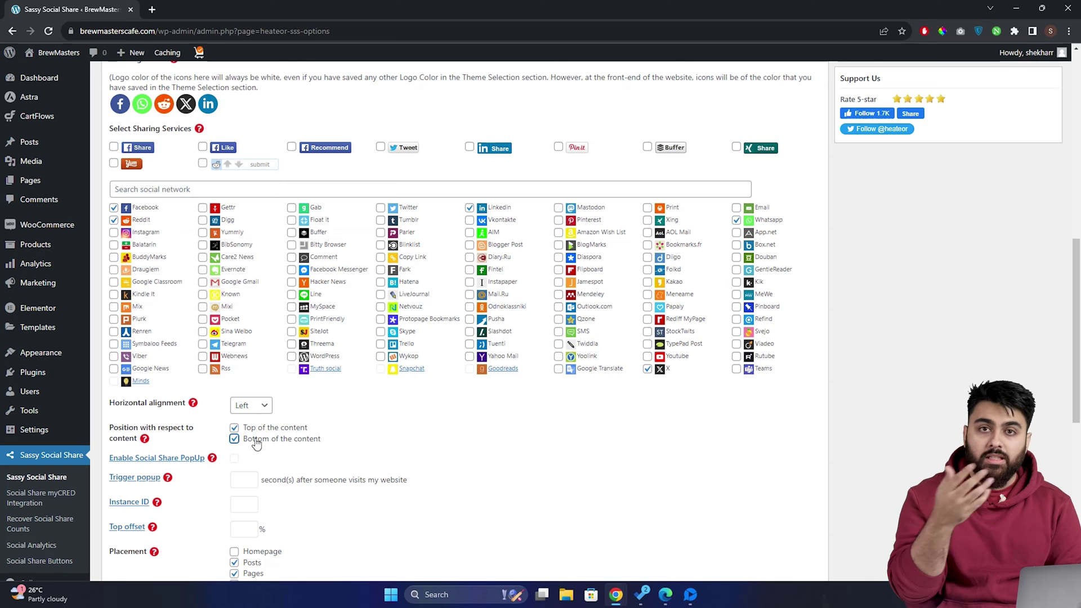
{"action": "scroll", "coordinate": [512, 435], "scroll_direction": "down", "scroll_amount": 4}
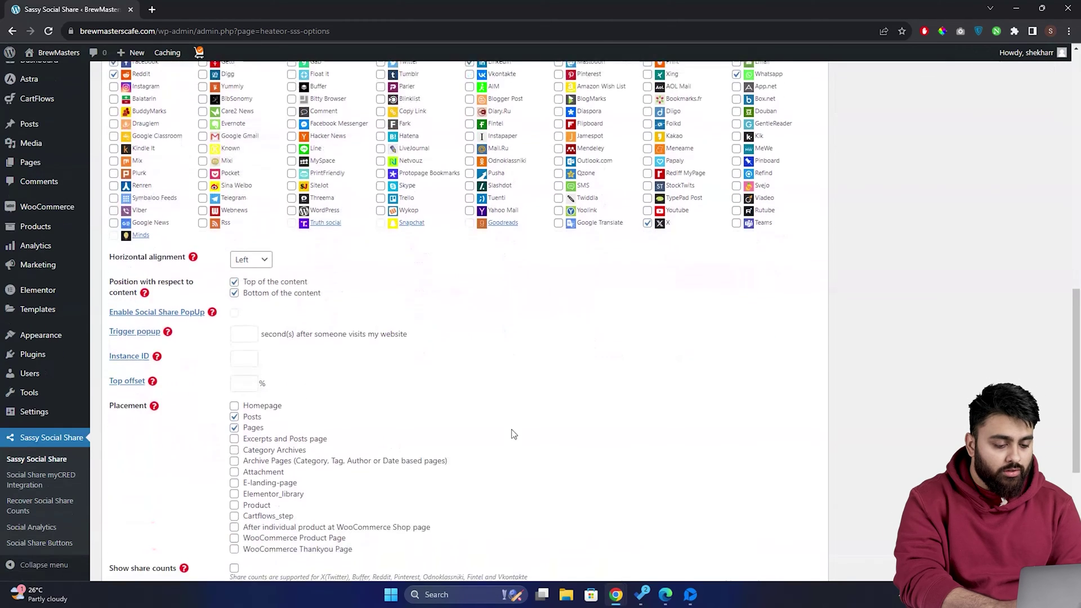
{"action": "left_click", "coordinate": [261, 366]}
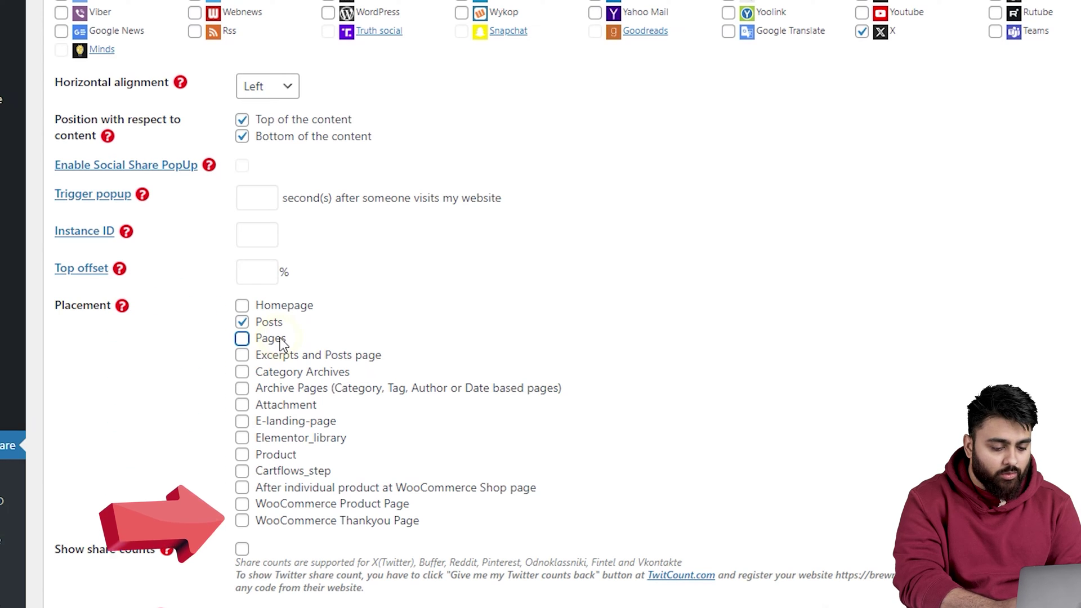
{"action": "triple_click", "coordinate": [281, 341]}
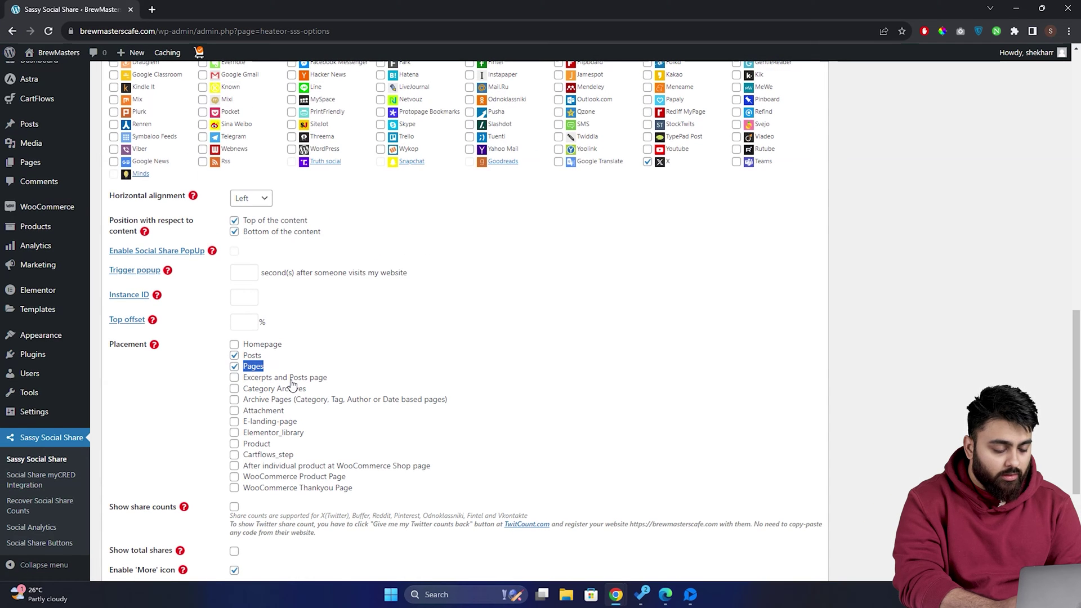
{"action": "scroll", "coordinate": [159, 183], "scroll_direction": "up", "scroll_amount": 15}
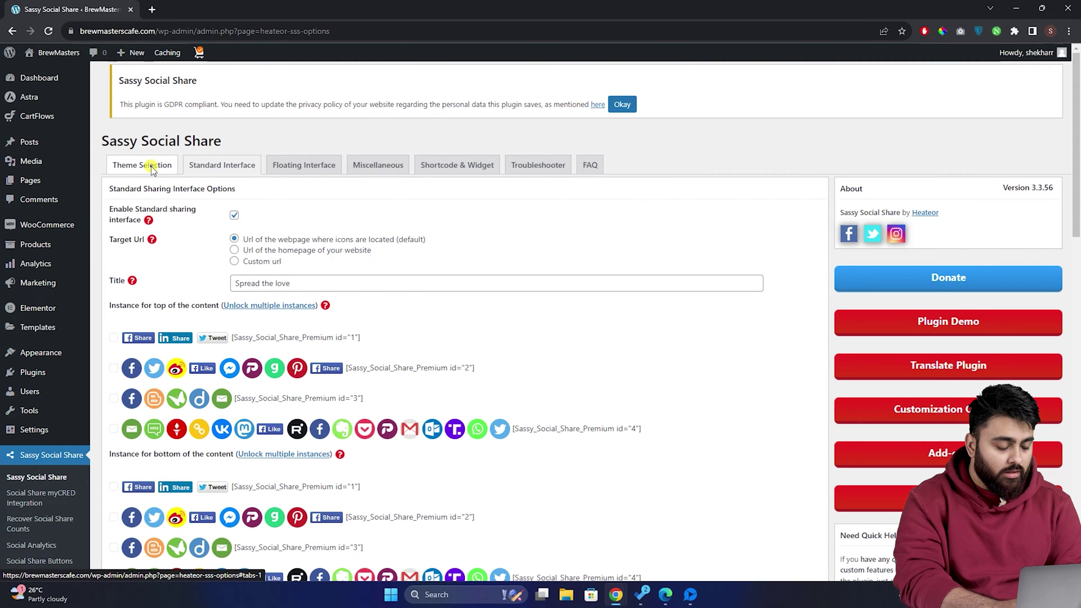
Step: In Theme Selection, set the share icon shape to square after trying round and rectangular
{"action": "left_click", "coordinate": [153, 167]}
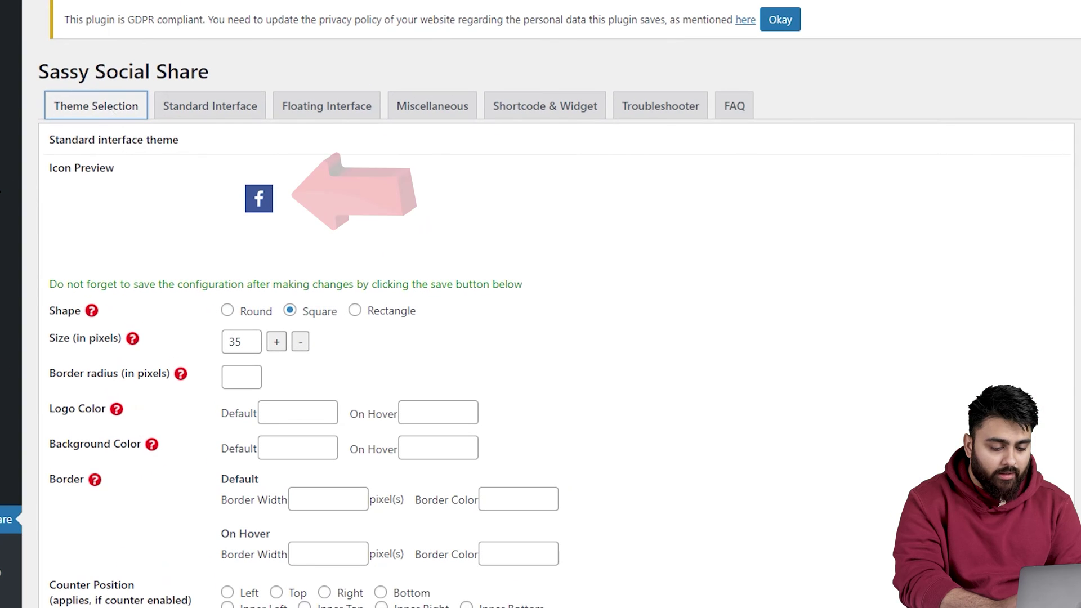
{"action": "left_click", "coordinate": [227, 311]}
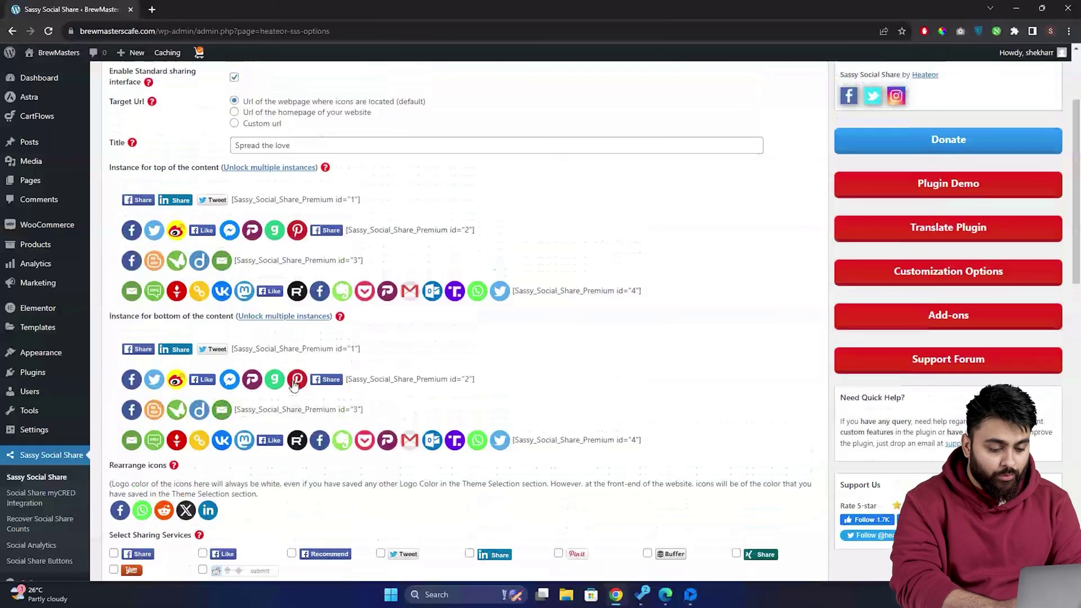
{"action": "scroll", "coordinate": [292, 384], "scroll_direction": "up", "scroll_amount": 3}
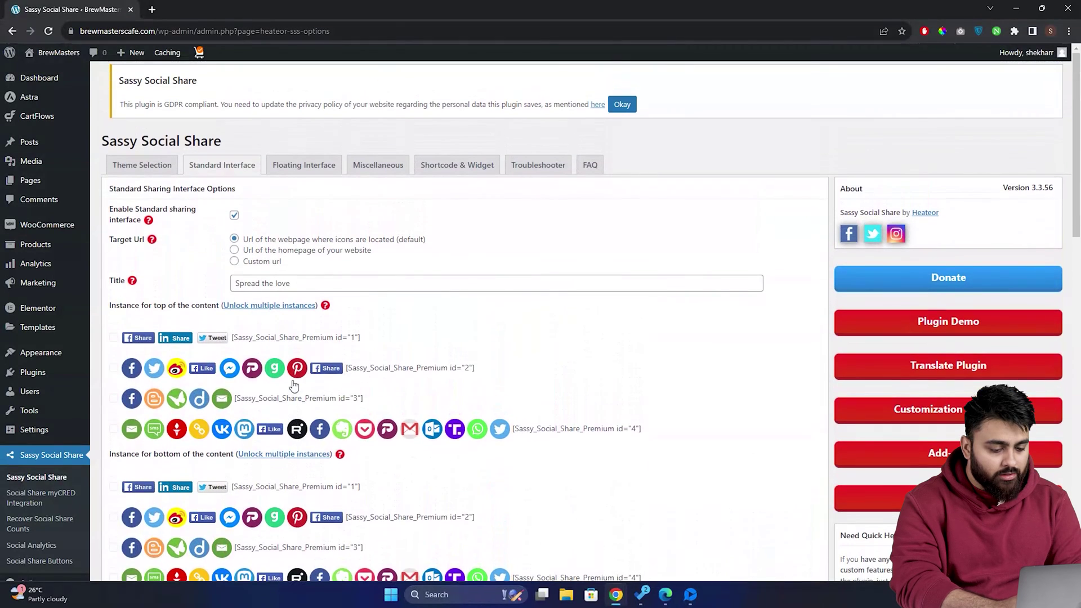
{"action": "left_click", "coordinate": [142, 164]}
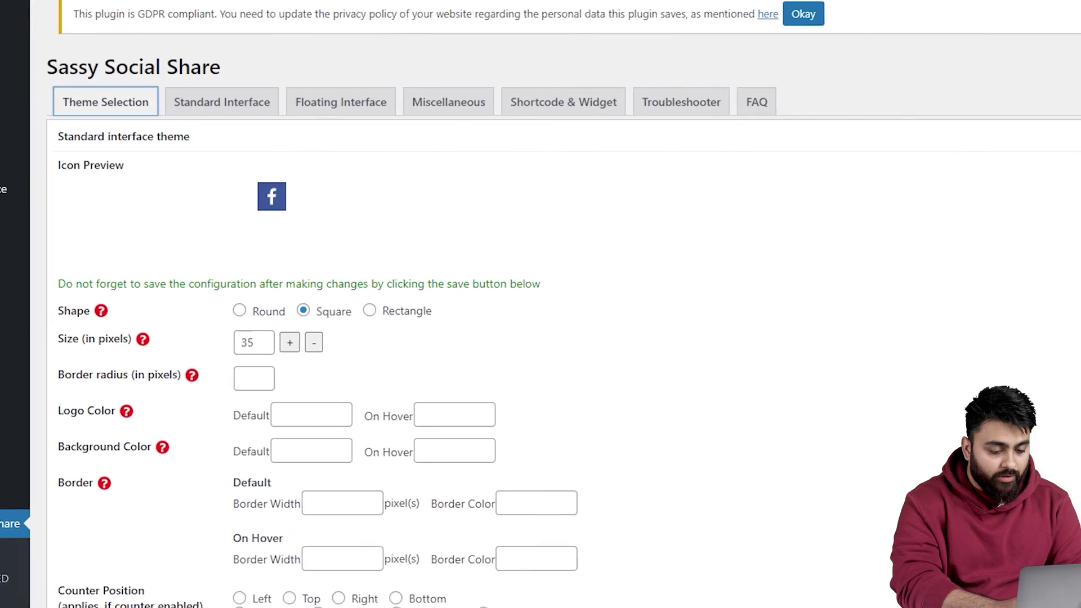
{"action": "left_click", "coordinate": [234, 310]}
{"action": "left_click", "coordinate": [316, 313]}
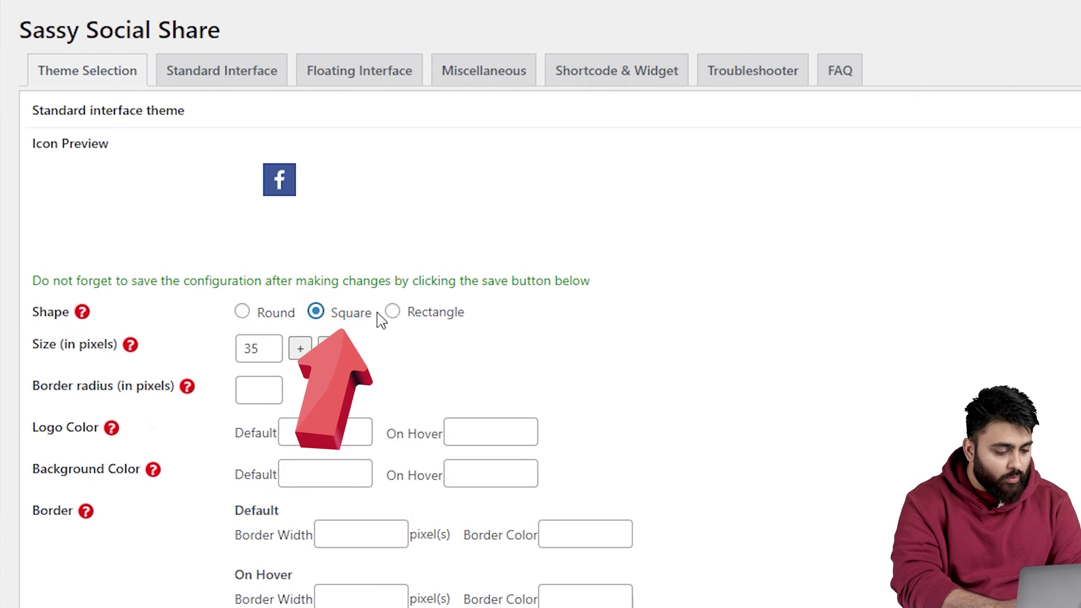
{"action": "left_click", "coordinate": [393, 311]}
{"action": "left_click", "coordinate": [349, 319]}
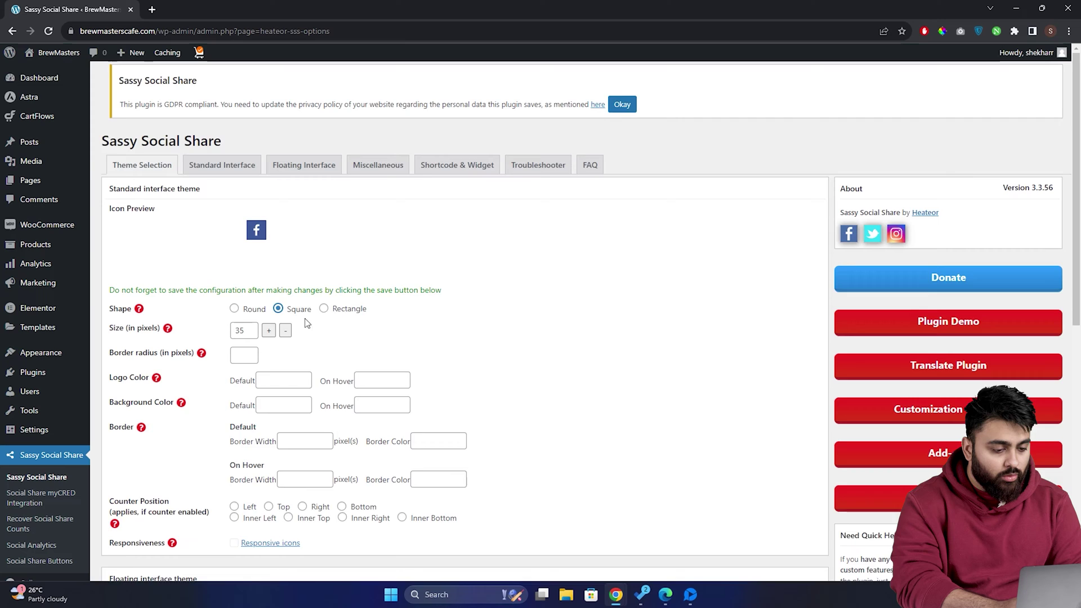
Step: Save the Sassy Social Share theme settings
{"action": "scroll", "coordinate": [504, 429], "scroll_direction": "down", "scroll_amount": 6}
{"action": "scroll", "coordinate": [504, 430], "scroll_direction": "down", "scroll_amount": 2}
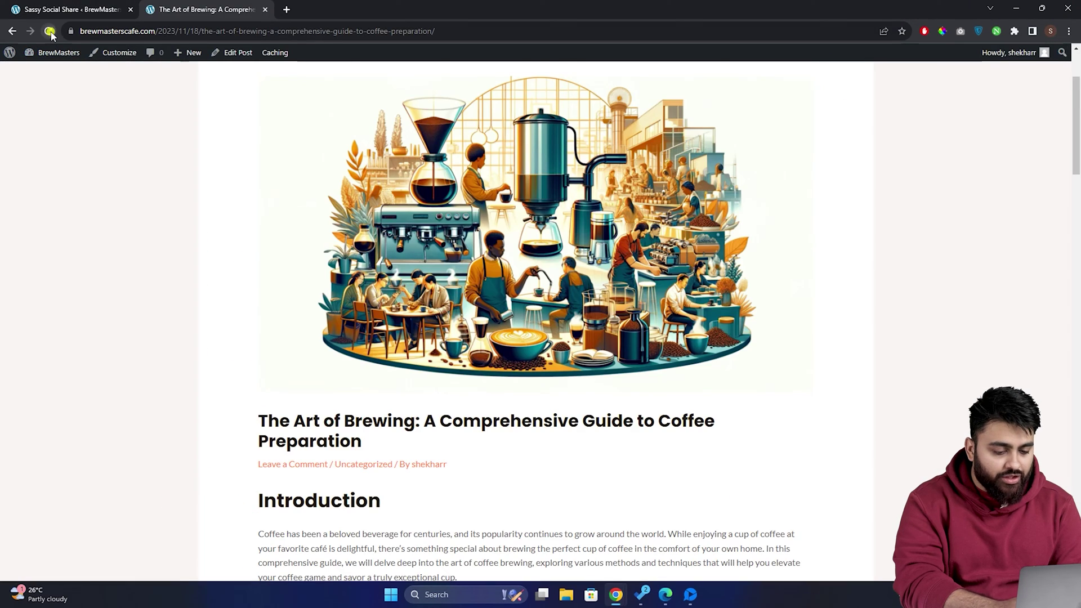
{"action": "left_click", "coordinate": [50, 32]}
{"action": "scroll", "coordinate": [531, 450], "scroll_direction": "down", "scroll_amount": 2}
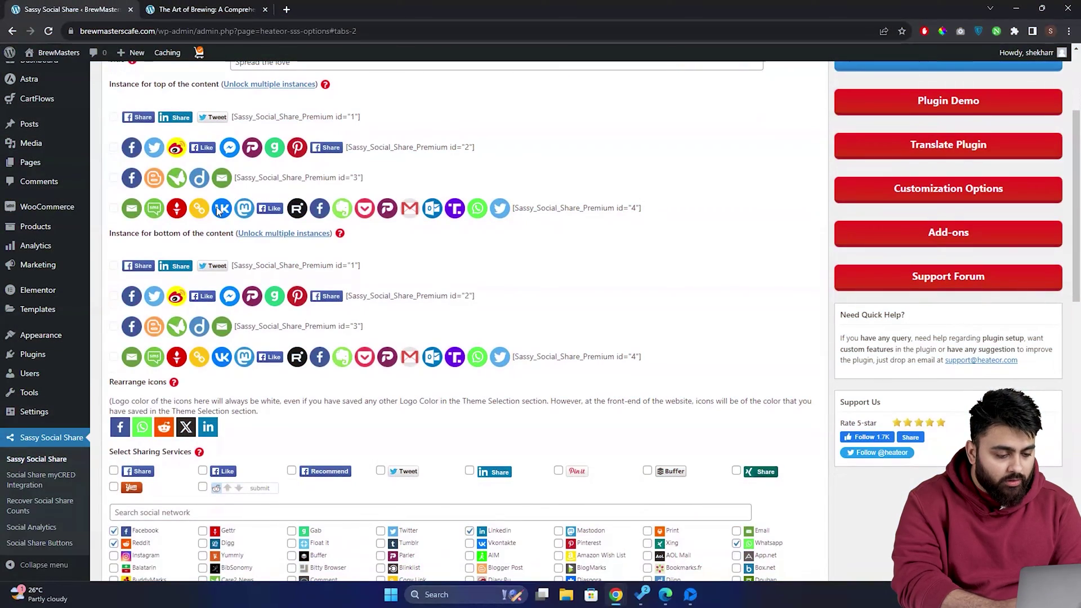
Step: Turn on Show total shares for the Sassy Social Share bar
{"action": "scroll", "coordinate": [217, 210], "scroll_direction": "down", "scroll_amount": 15}
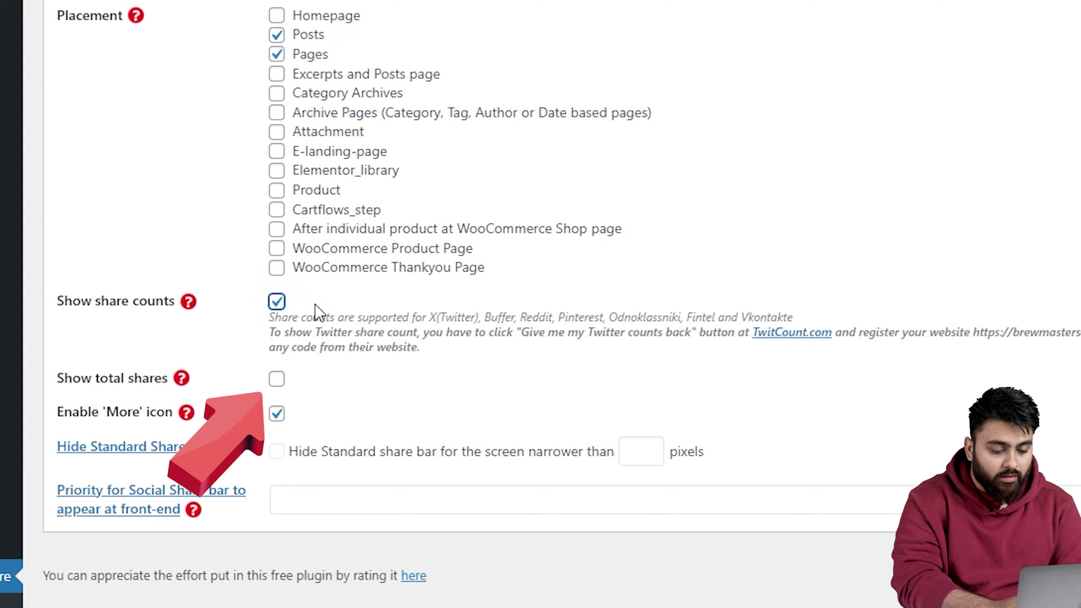
{"action": "key", "text": "Tab"}
{"action": "key", "text": "space"}
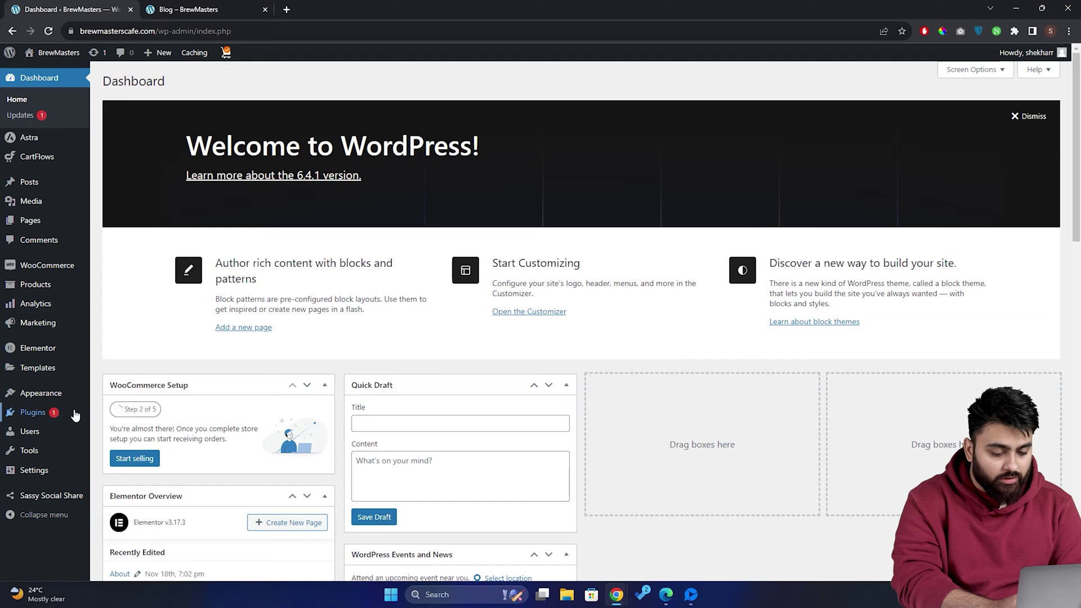
Step: Search Add New Plugin for 'post views counter', then install and activate Post Views Counter
{"action": "mouse_move", "coordinate": [74, 417]}
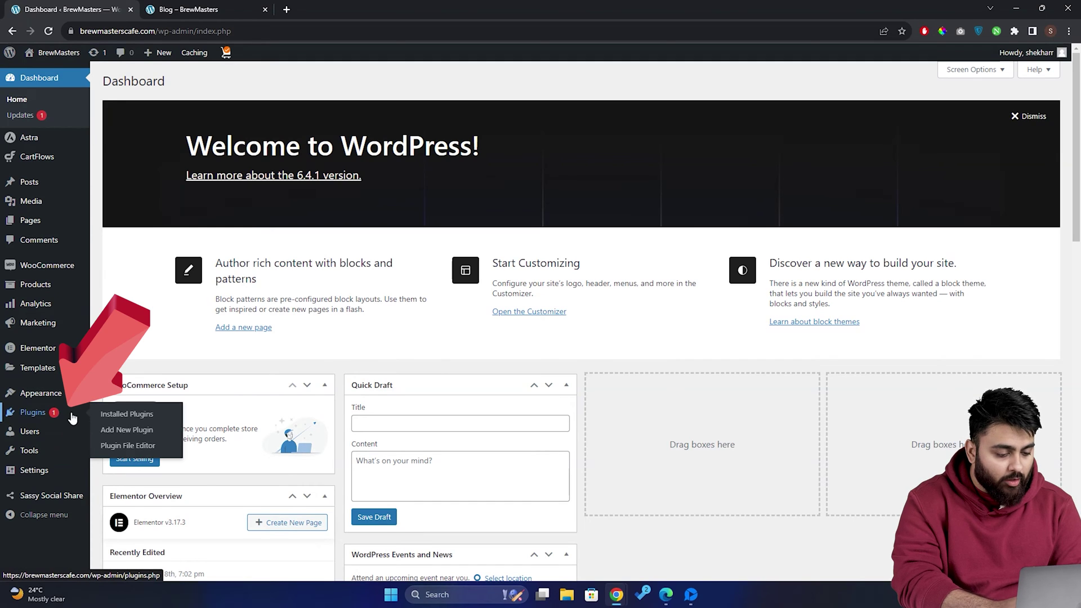
{"action": "left_click", "coordinate": [163, 435]}
{"action": "left_click", "coordinate": [928, 114]}
{"action": "type", "text": "po"}
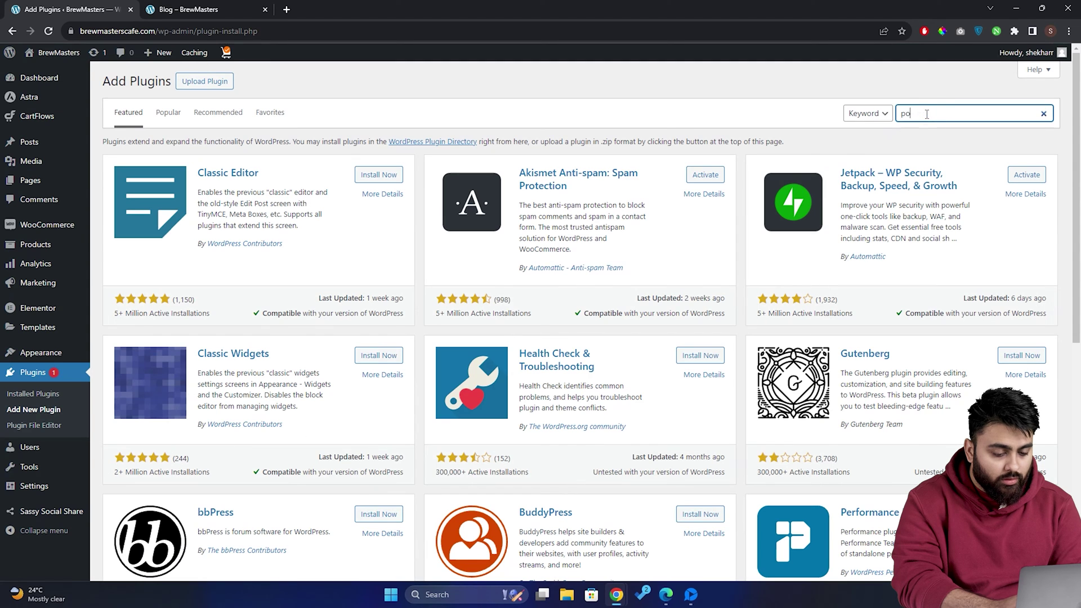
{"action": "type", "text": "st views counter"}
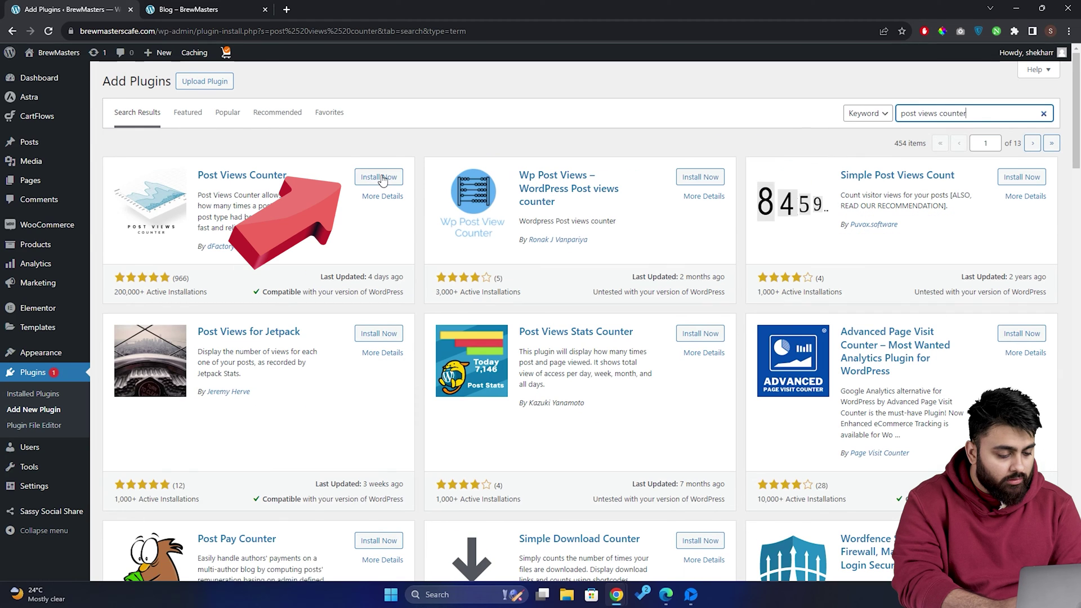
{"action": "left_click", "coordinate": [379, 176]}
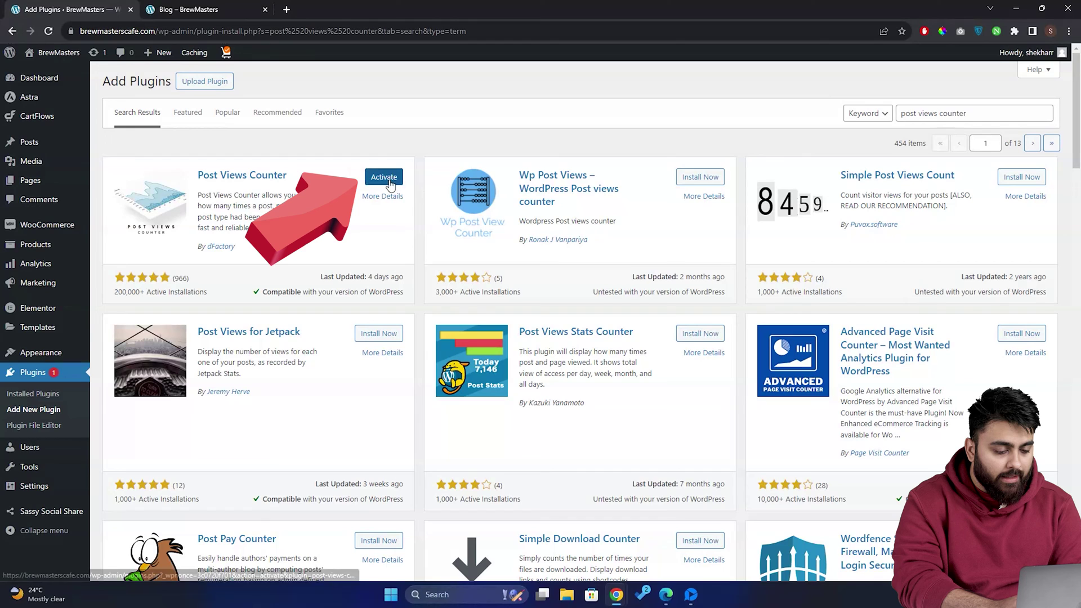
{"action": "left_click", "coordinate": [400, 179]}
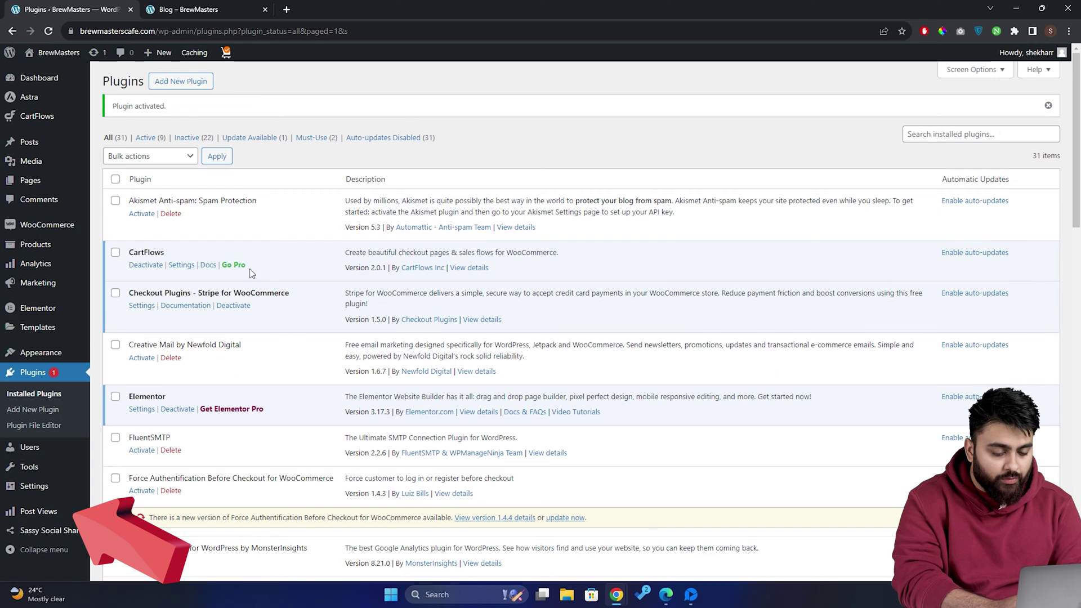
Step: Open Post Views General settings, showing Posts counted with PHP counter mode
{"action": "left_click", "coordinate": [62, 510]}
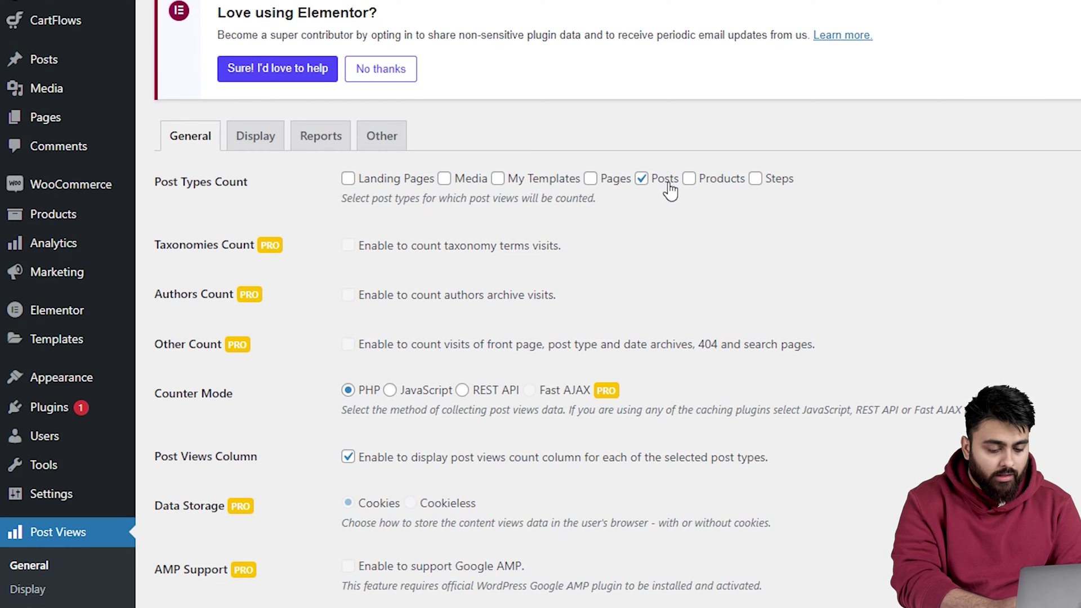
{"action": "scroll", "coordinate": [445, 275], "scroll_direction": "down", "scroll_amount": 2}
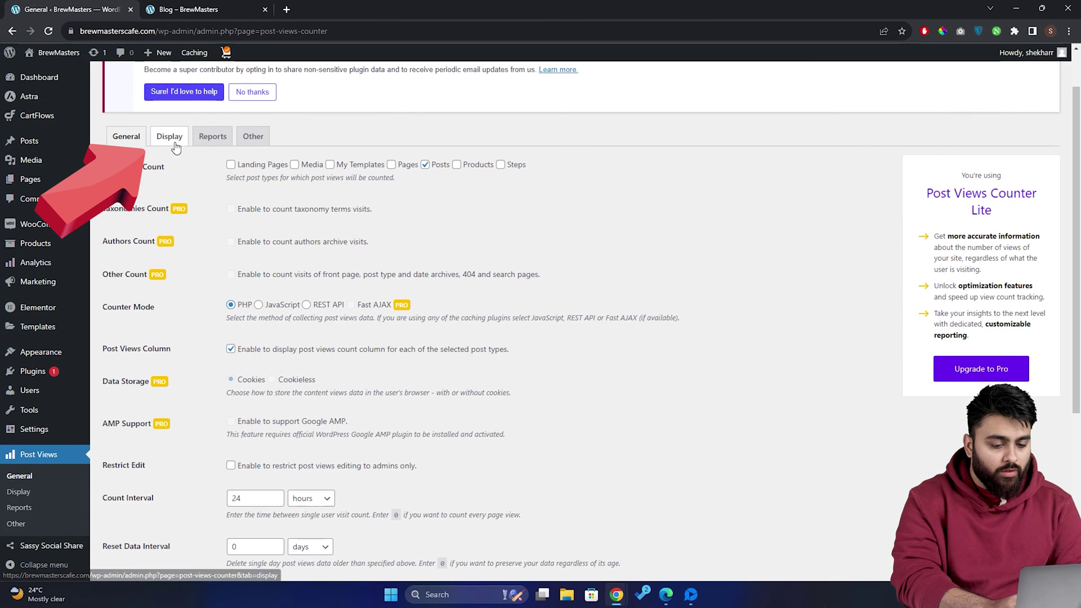
Step: Show the 'Post Views:' label and icon, keep the counter after the content, and save
{"action": "left_click", "coordinate": [175, 142]}
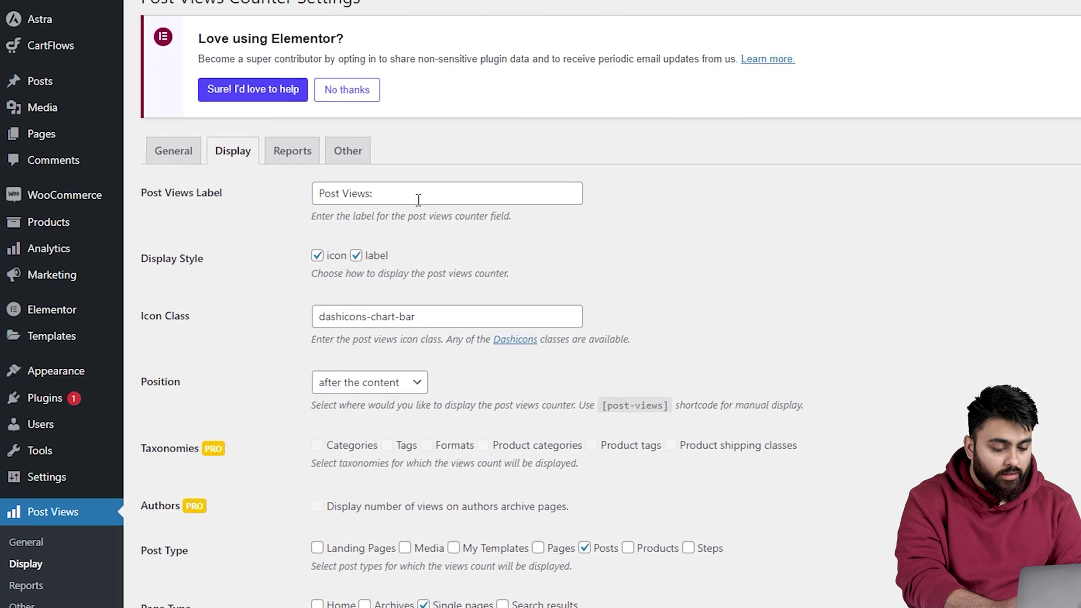
{"action": "left_click_drag", "start_coordinate": [302, 223], "coordinate": [229, 223]}
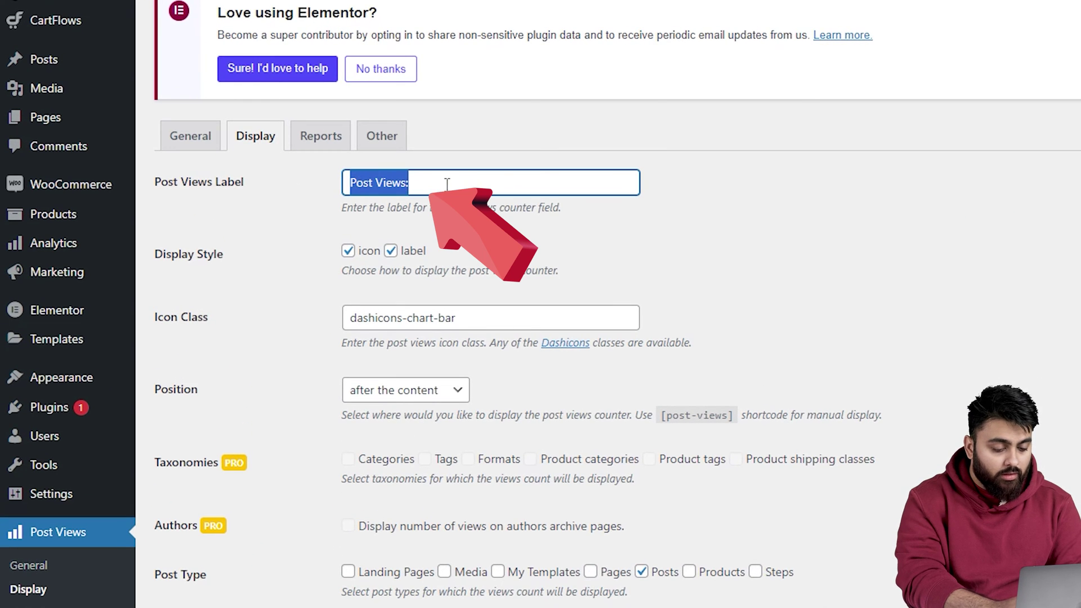
{"action": "left_click", "coordinate": [391, 251]}
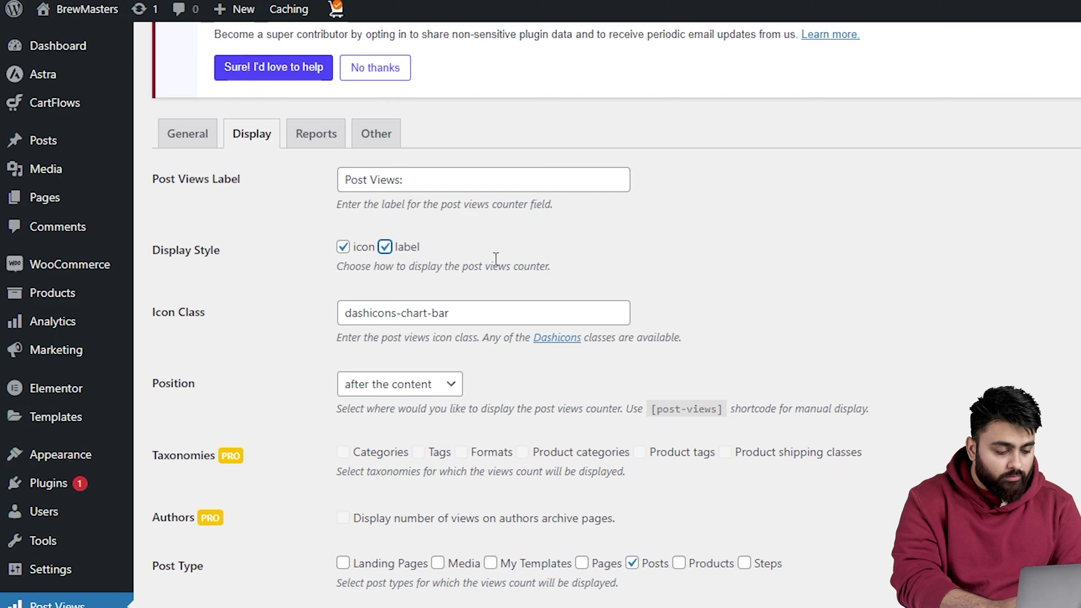
{"action": "scroll", "coordinate": [495, 258], "scroll_direction": "down", "scroll_amount": 1}
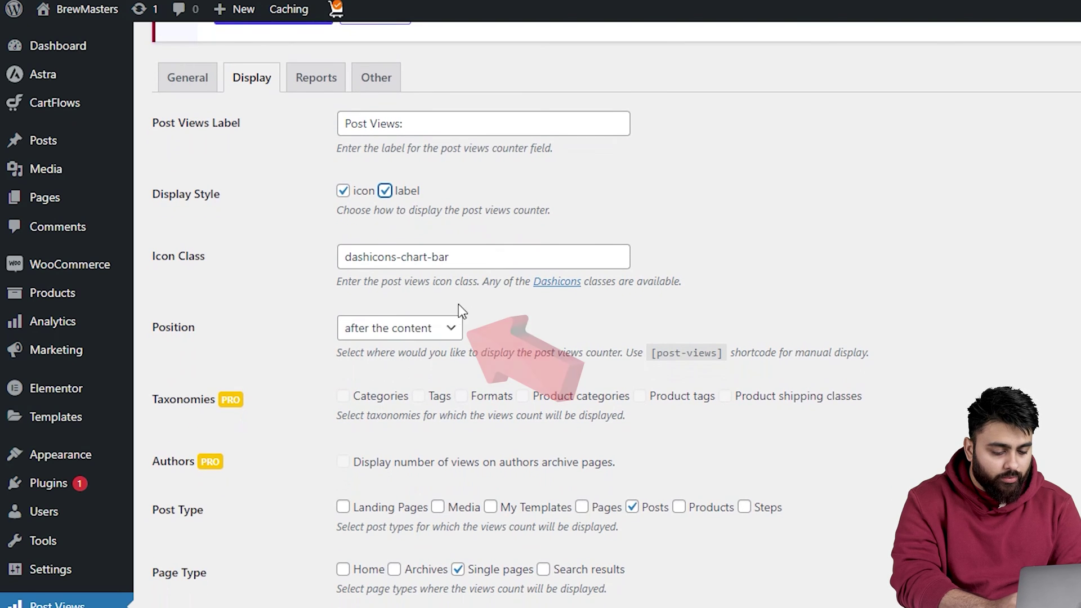
{"action": "left_click", "coordinate": [439, 331]}
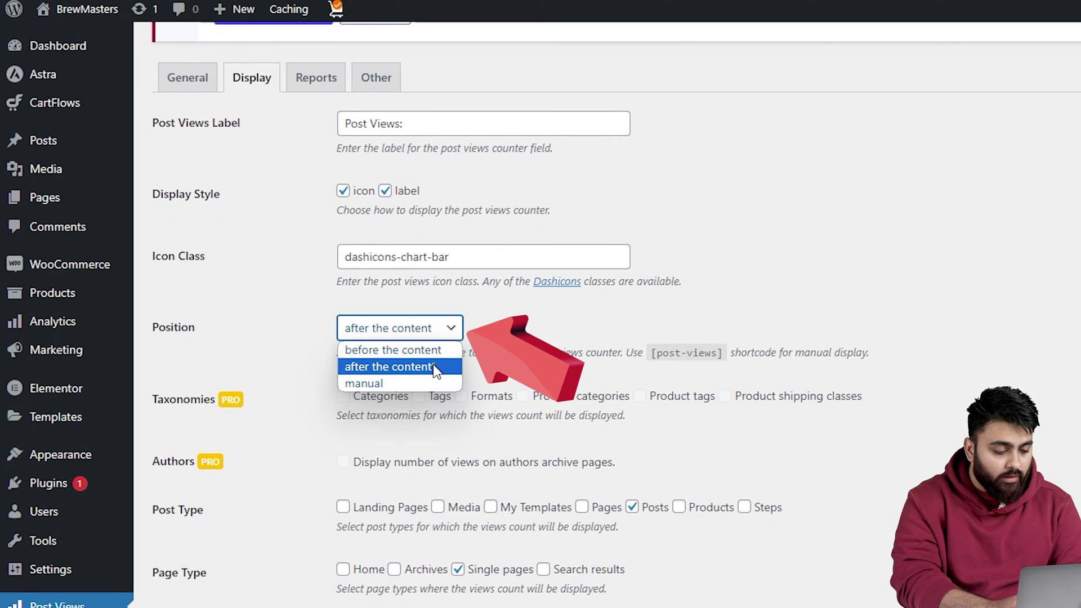
{"action": "left_click", "coordinate": [434, 366]}
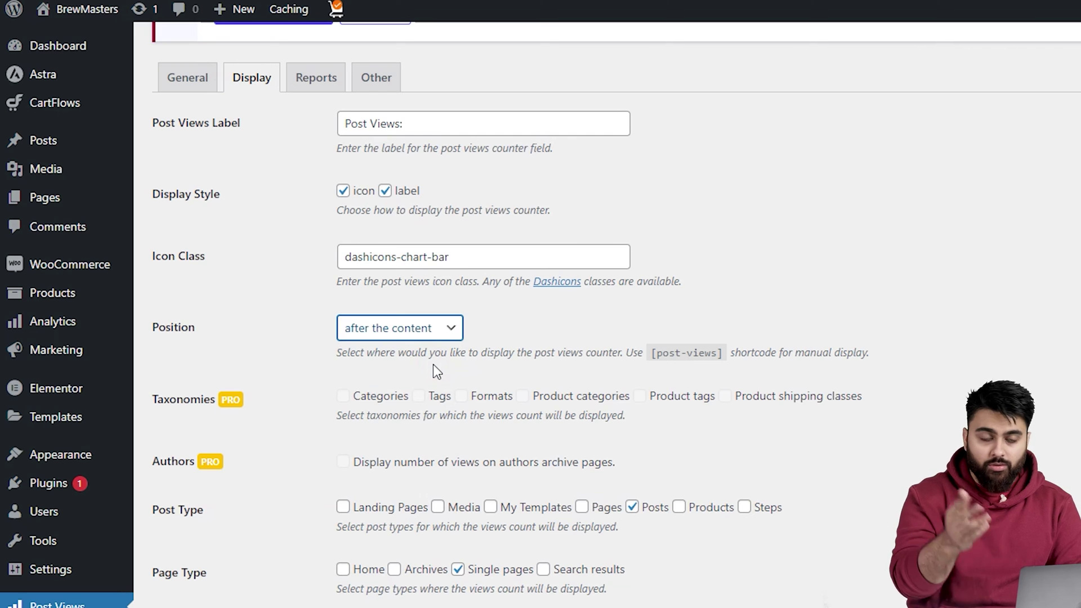
{"action": "scroll", "coordinate": [433, 366], "scroll_direction": "down", "scroll_amount": 4}
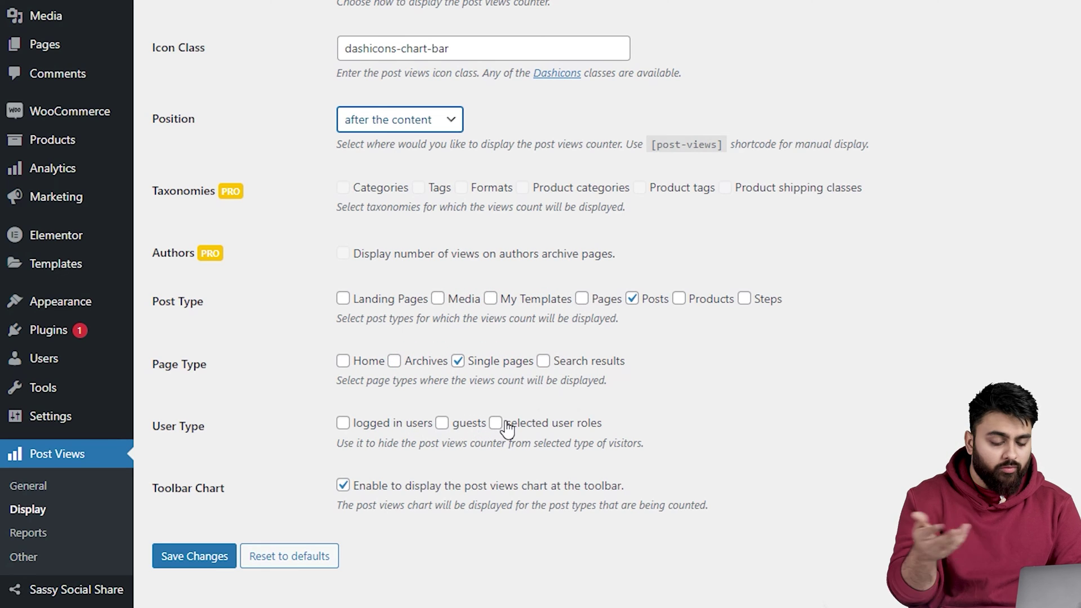
{"action": "scroll", "coordinate": [507, 428], "scroll_direction": "down", "scroll_amount": 1}
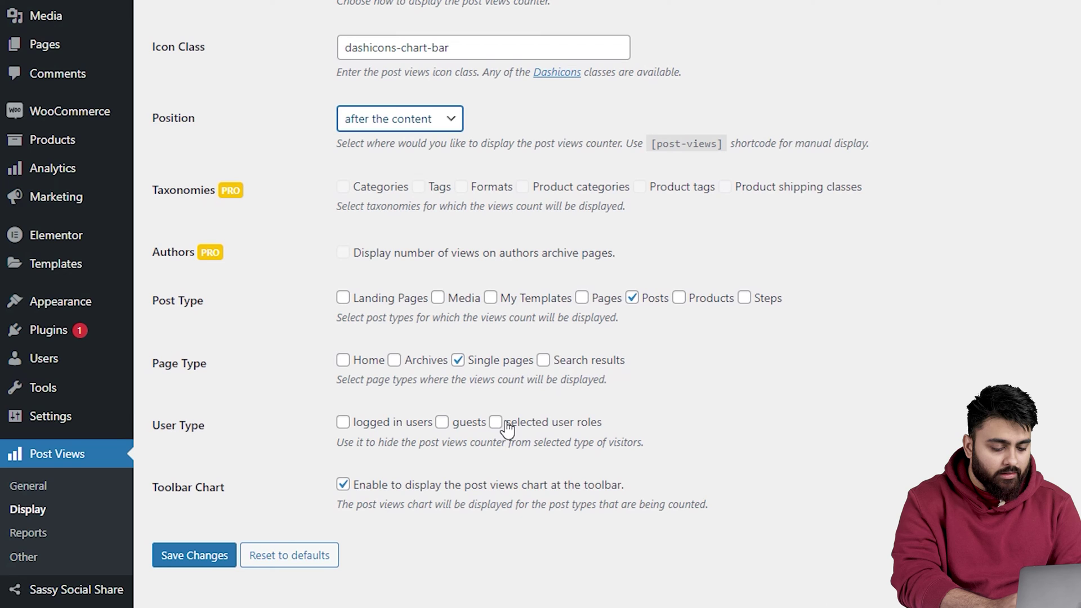
{"action": "left_click", "coordinate": [203, 563]}
{"action": "left_click", "coordinate": [194, 555]}
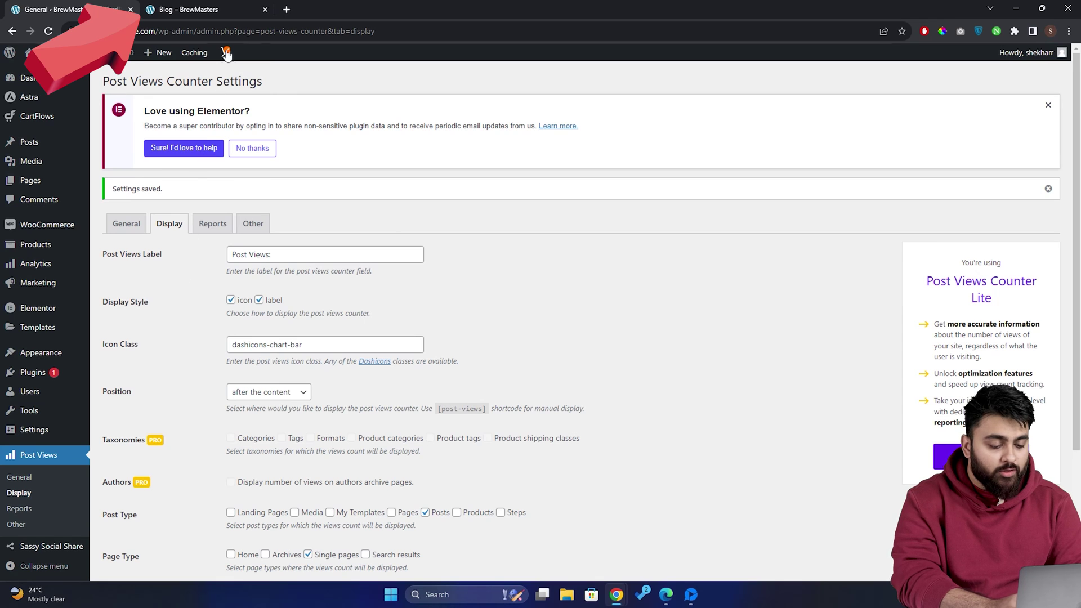
Step: View The Art of Brewing blog post, then start a Facebook share of the Coffee Bean product
{"action": "left_click", "coordinate": [230, 15]}
{"action": "left_click", "coordinate": [314, 415]}
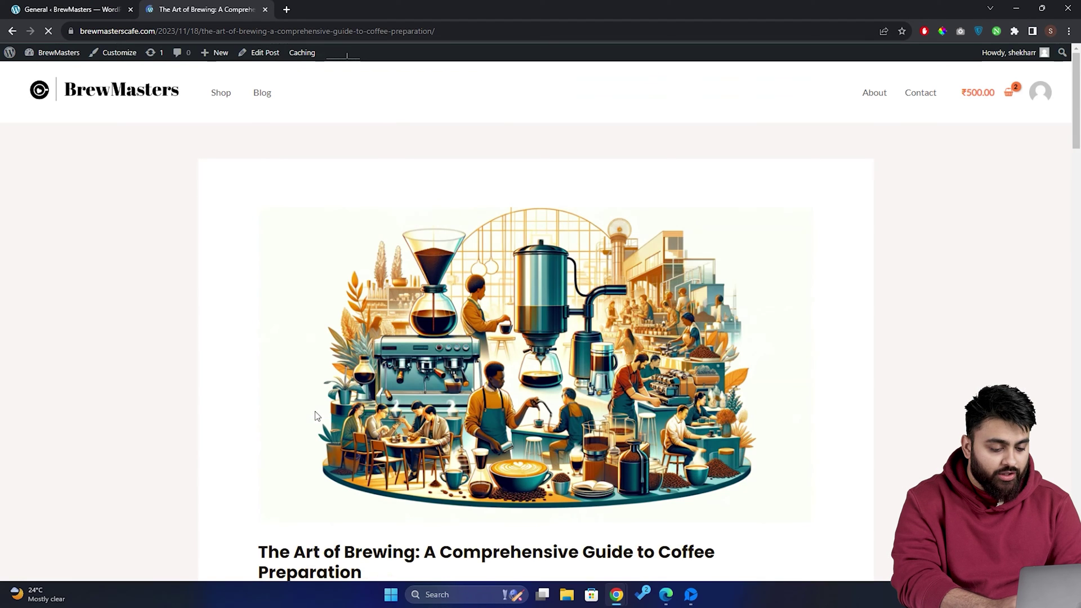
{"action": "scroll", "coordinate": [432, 312], "scroll_direction": "down", "scroll_amount": 20}
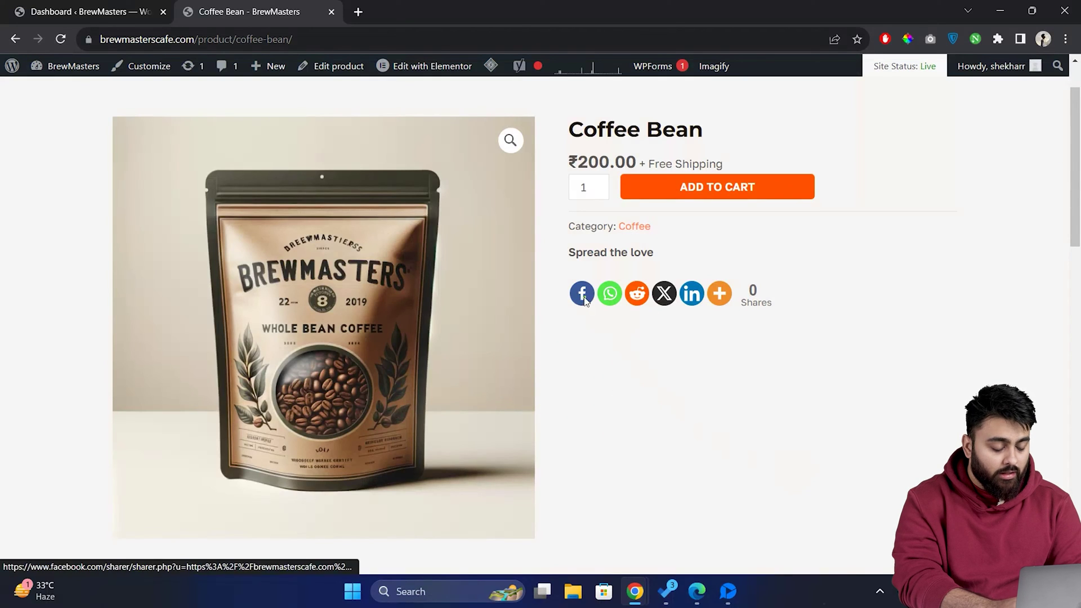
{"action": "left_click", "coordinate": [583, 296]}
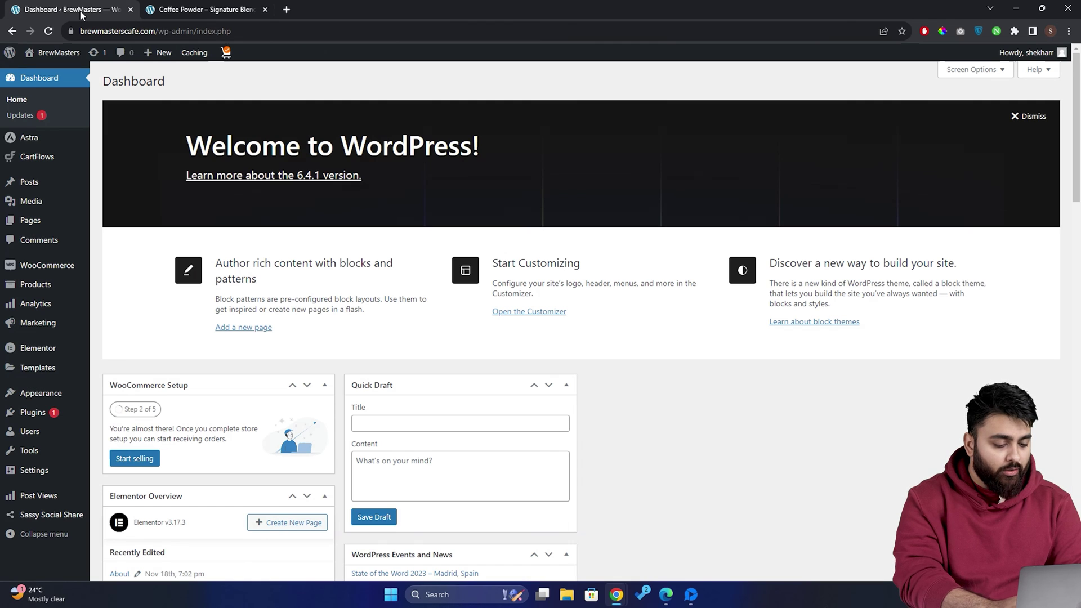
Step: Add Instagram to Sassy Social Share's standard buttons, save, then share Coffee Bean on Facebook
{"action": "left_click", "coordinate": [65, 514]}
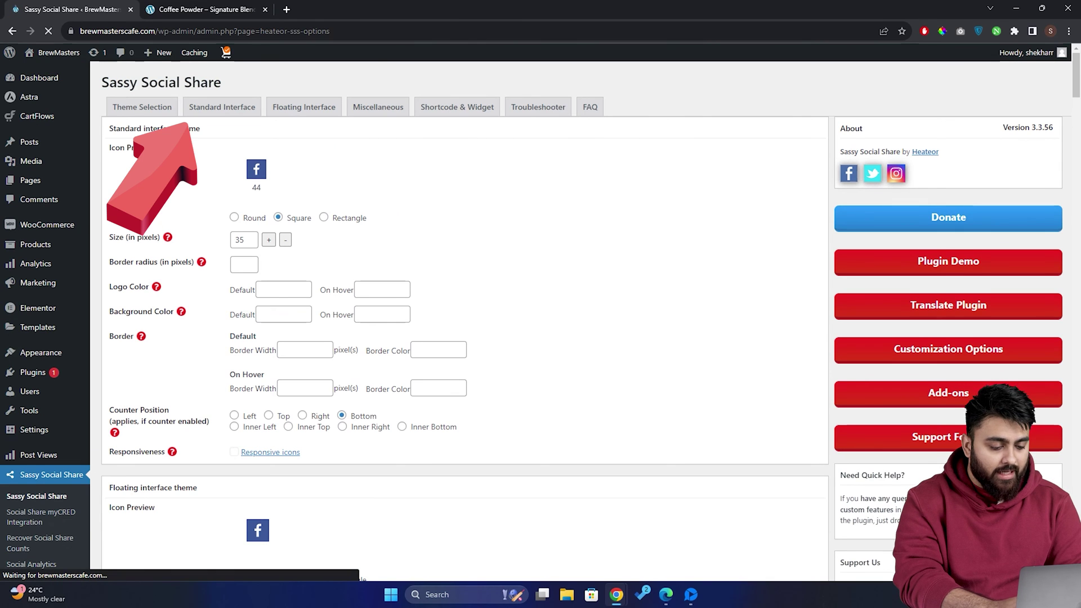
{"action": "left_click", "coordinate": [222, 107]}
{"action": "scroll", "coordinate": [283, 221], "scroll_direction": "down", "scroll_amount": 10}
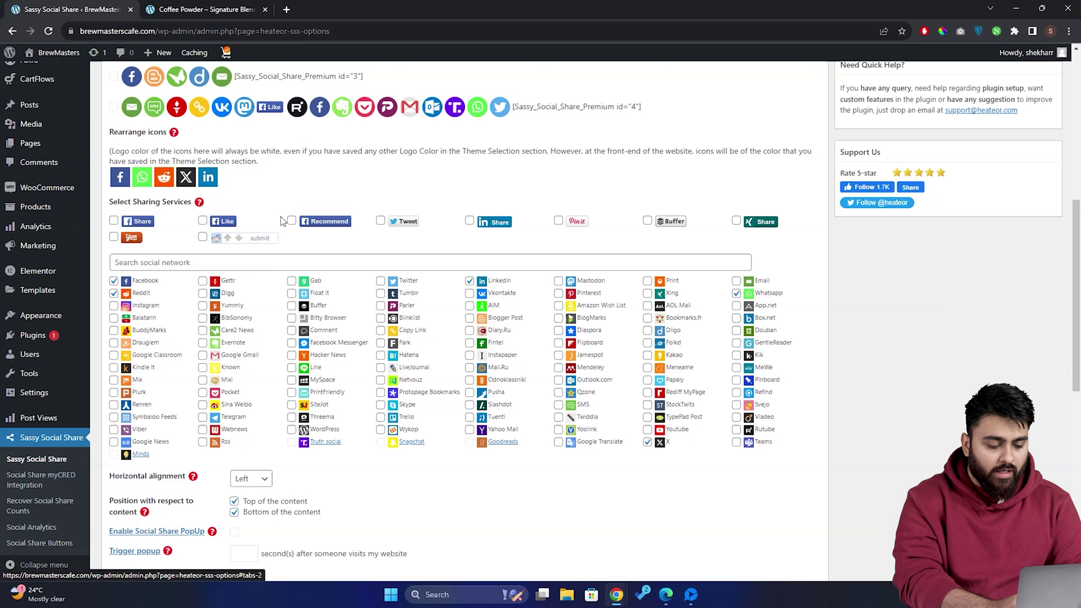
{"action": "left_click", "coordinate": [147, 305]}
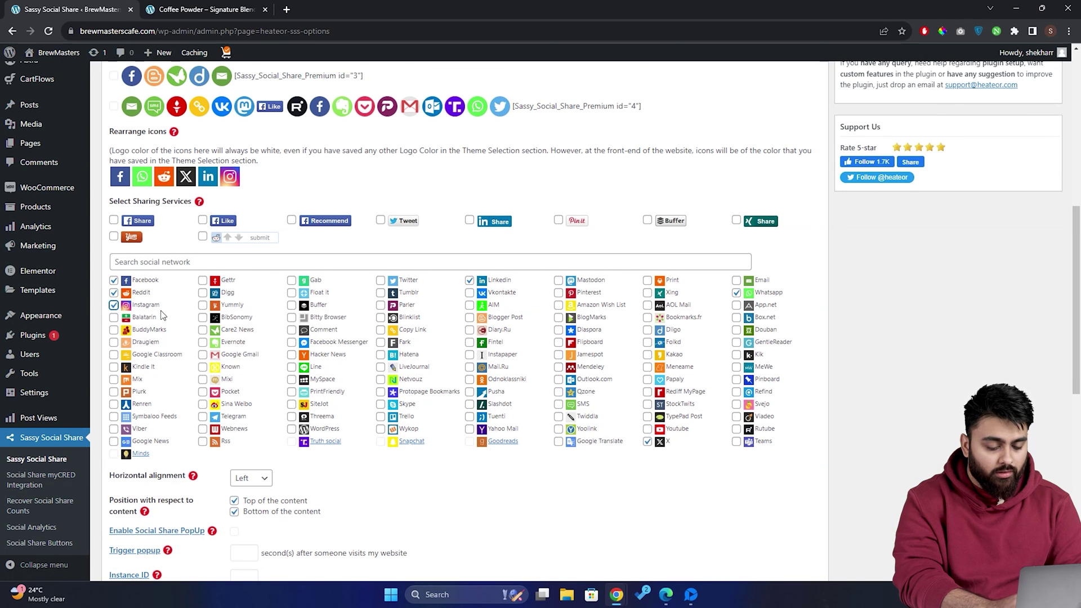
{"action": "scroll", "coordinate": [161, 315], "scroll_direction": "down", "scroll_amount": 7}
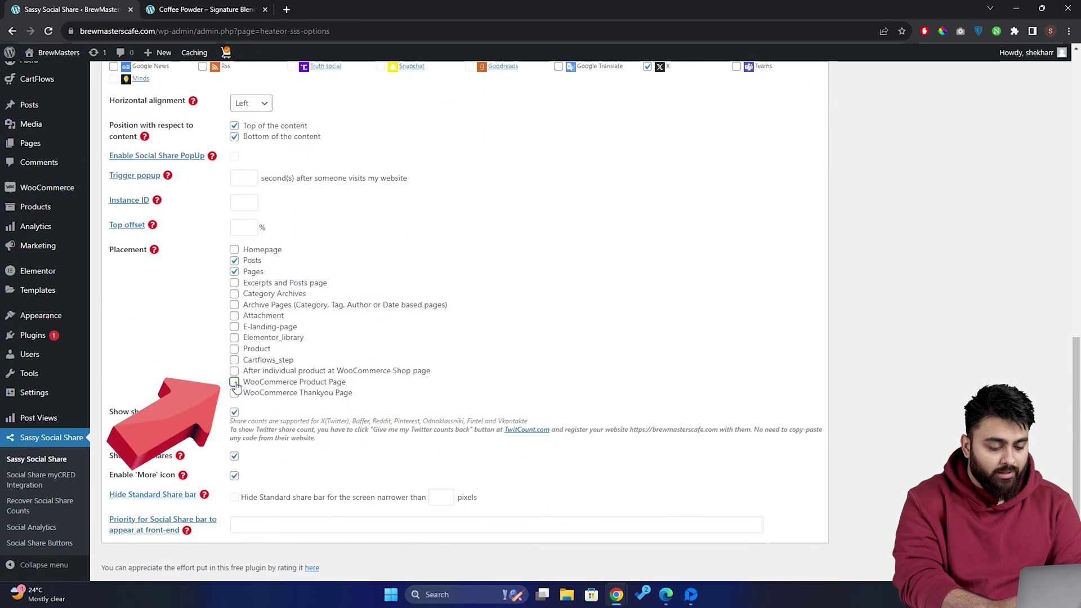
{"action": "scroll", "coordinate": [278, 388], "scroll_direction": "down", "scroll_amount": 2}
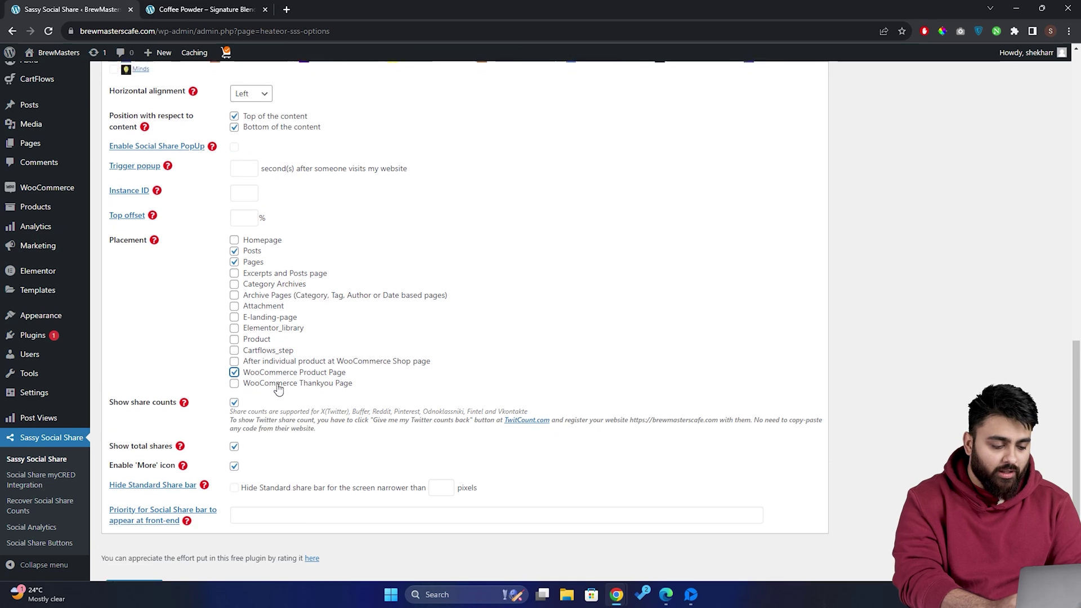
{"action": "left_click", "coordinate": [138, 507]}
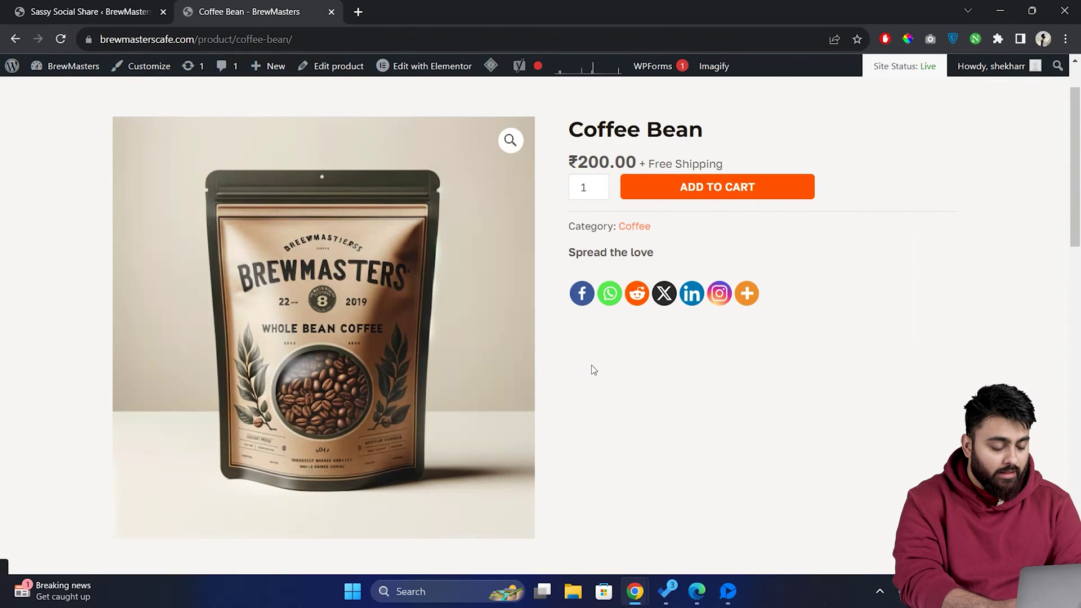
{"action": "left_click", "coordinate": [582, 294]}
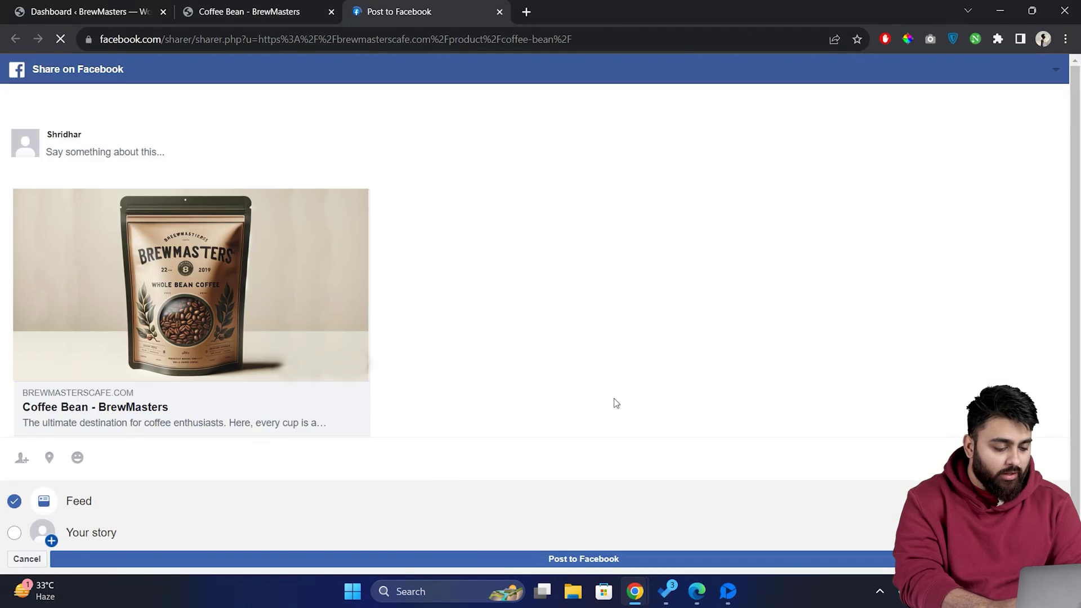